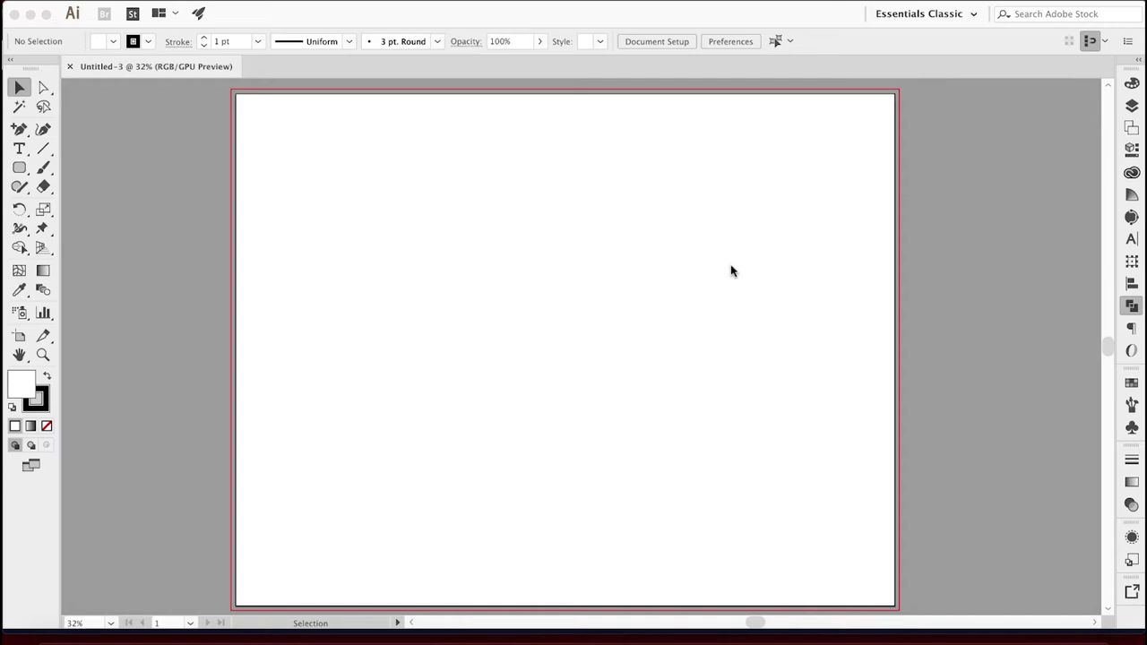
- Choose the standard Pen Tool (P) from the pen tools flyout, ready to draw on the blank artboard
{"action": "left_click", "coordinate": [18, 130]}
{"action": "left_click", "coordinate": [18, 130]}
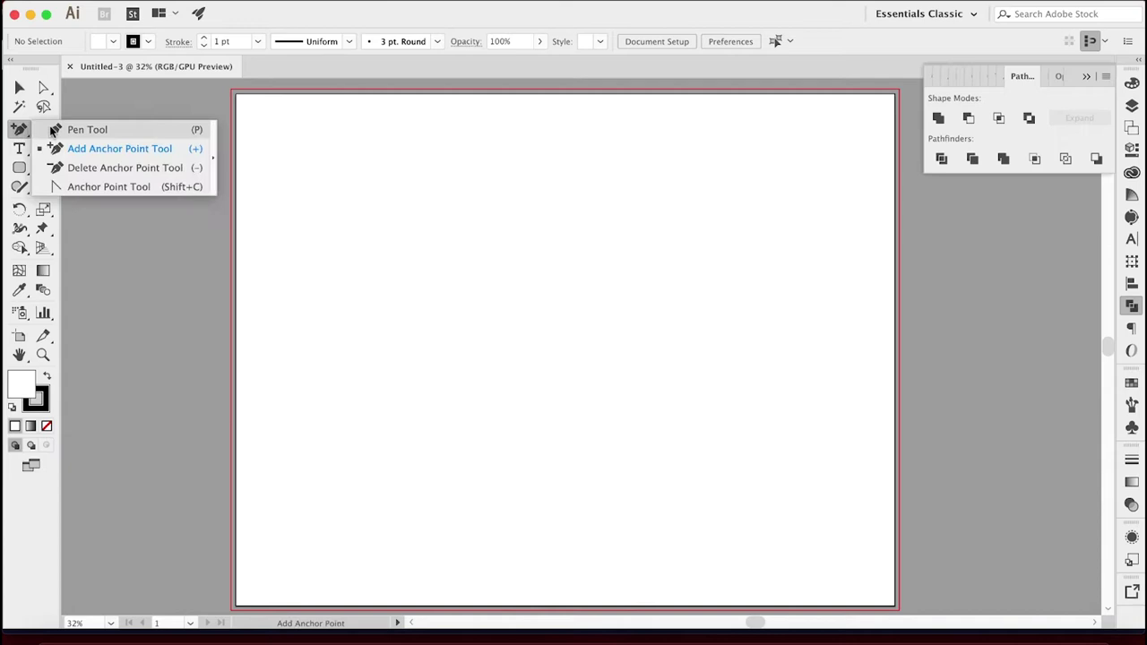
{"action": "left_click", "coordinate": [54, 131]}
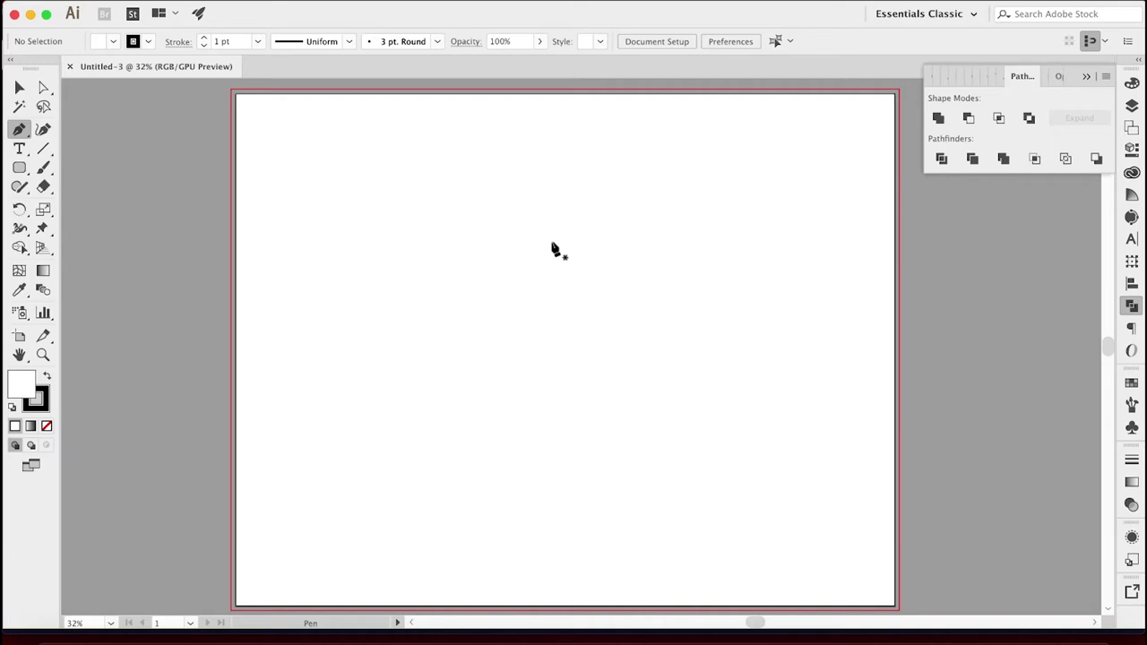
- Draw an upright, flat-topped hexagon with the Polygon tool, undoing an accidental widening
{"action": "left_click", "coordinate": [19, 169]}
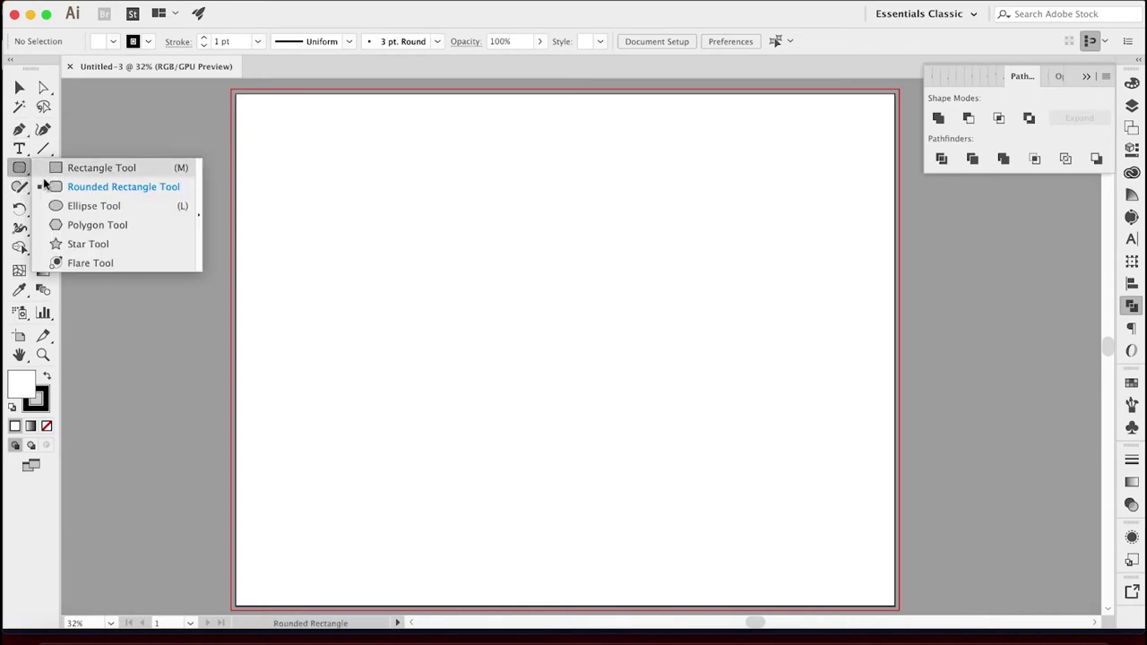
{"action": "left_click", "coordinate": [88, 227]}
{"action": "left_click_drag", "start_coordinate": [448, 210], "coordinate": [439, 281]}
{"action": "key", "text": "shift"}
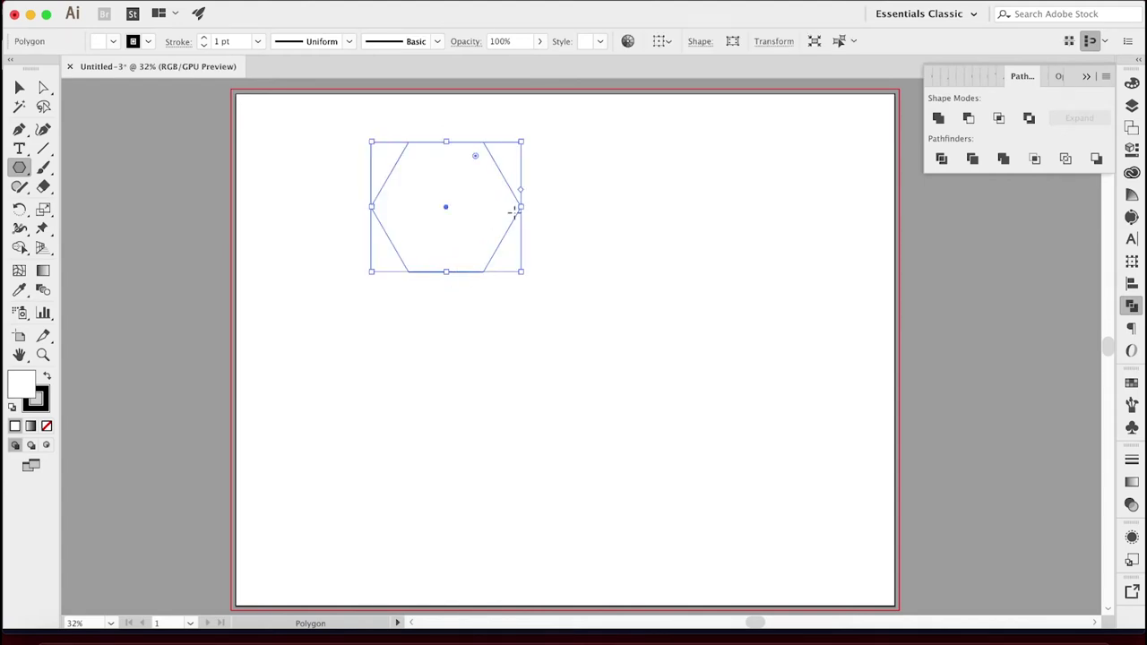
{"action": "left_click_drag", "start_coordinate": [521, 207], "coordinate": [548, 208]}
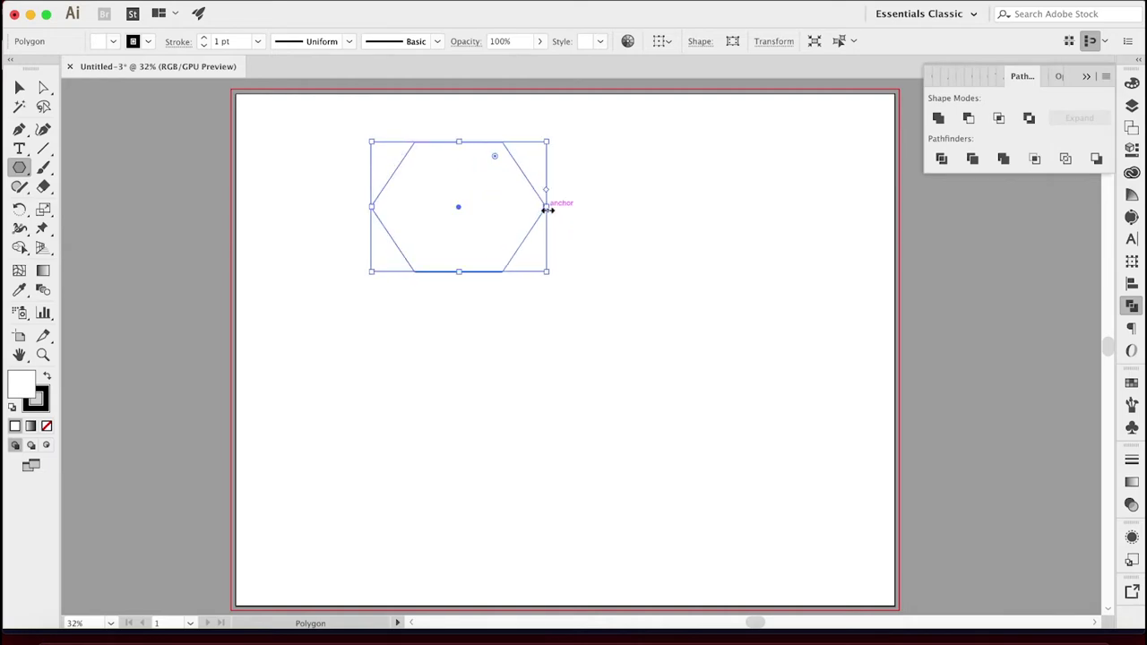
{"action": "key", "text": "ctrl+z"}
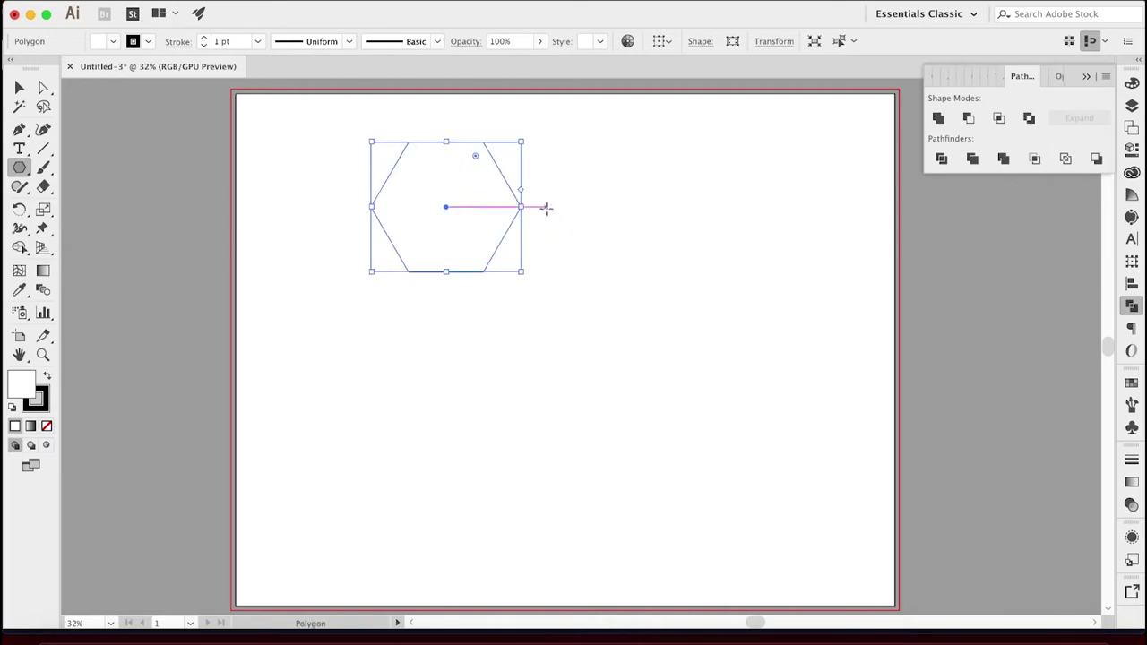
- Zoom to 150% and scroll to the hexagon's top corners
{"action": "left_click", "coordinate": [20, 132]}
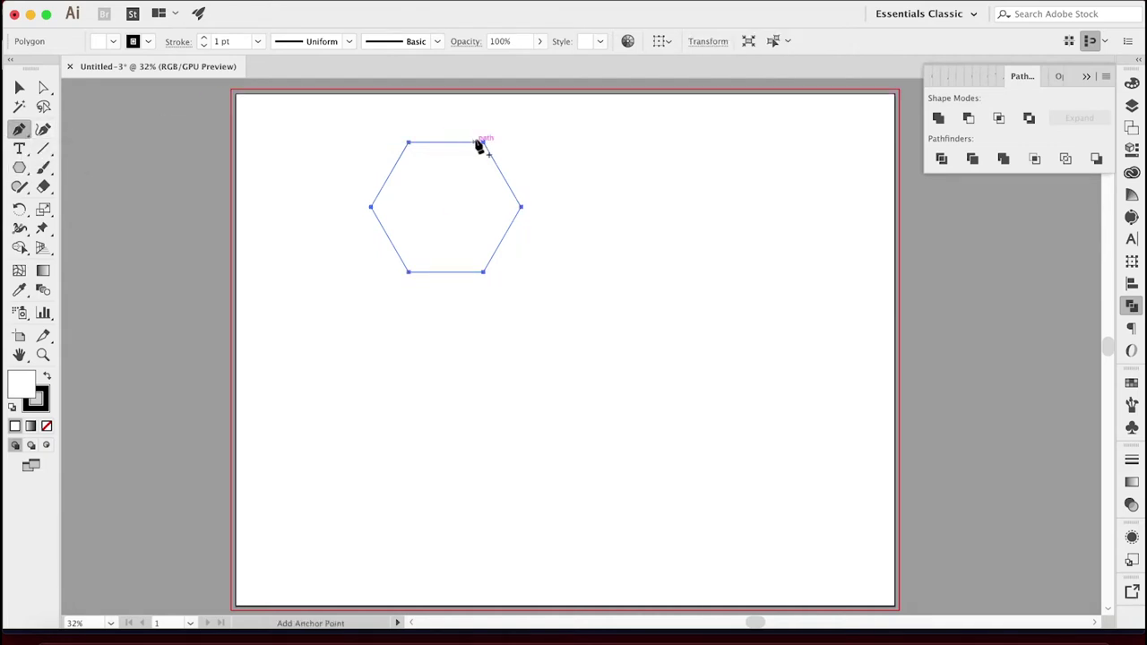
{"action": "key", "text": "ctrl+1"}
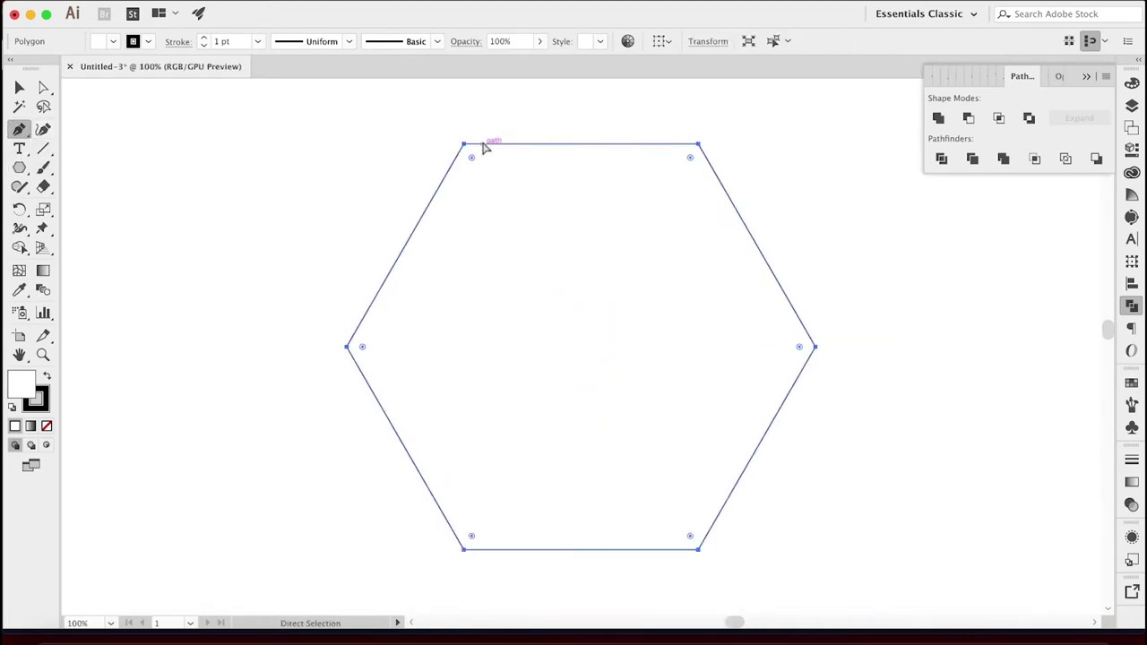
{"action": "key", "text": "ctrl+equal"}
{"action": "scroll", "coordinate": [484, 150], "scroll_direction": "up", "scroll_amount": 3}
{"action": "scroll", "coordinate": [484, 150], "scroll_direction": "right", "scroll_amount": 3}
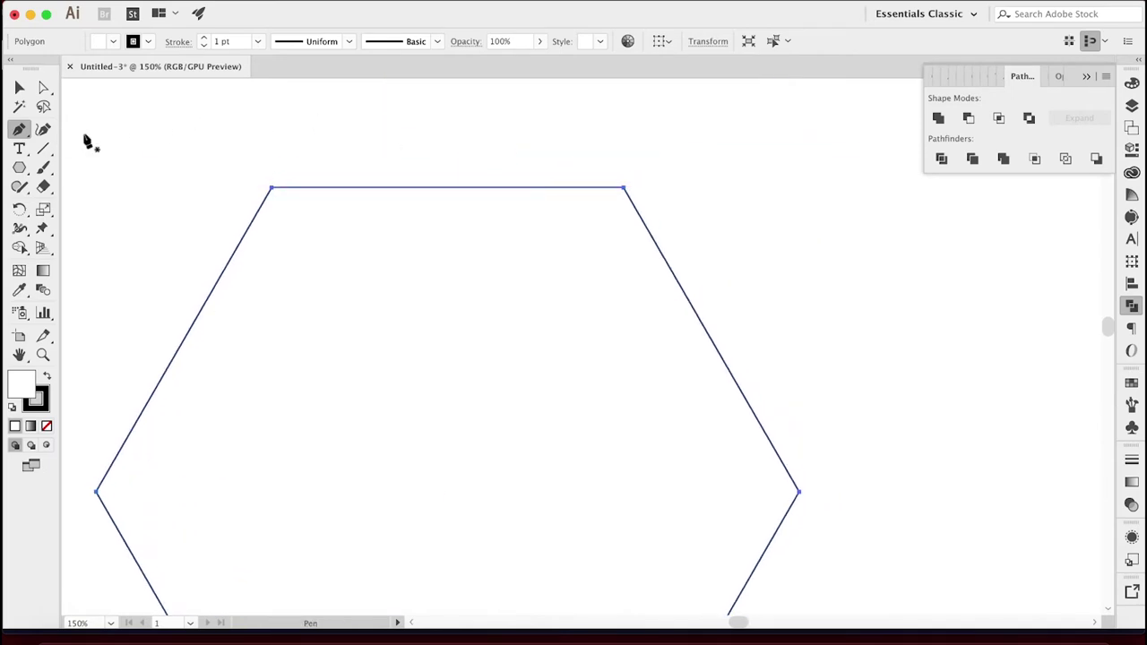
- Delete and restore the top-right anchor, then reselect the Pen Tool from its flyout
{"action": "left_click", "coordinate": [623, 188]}
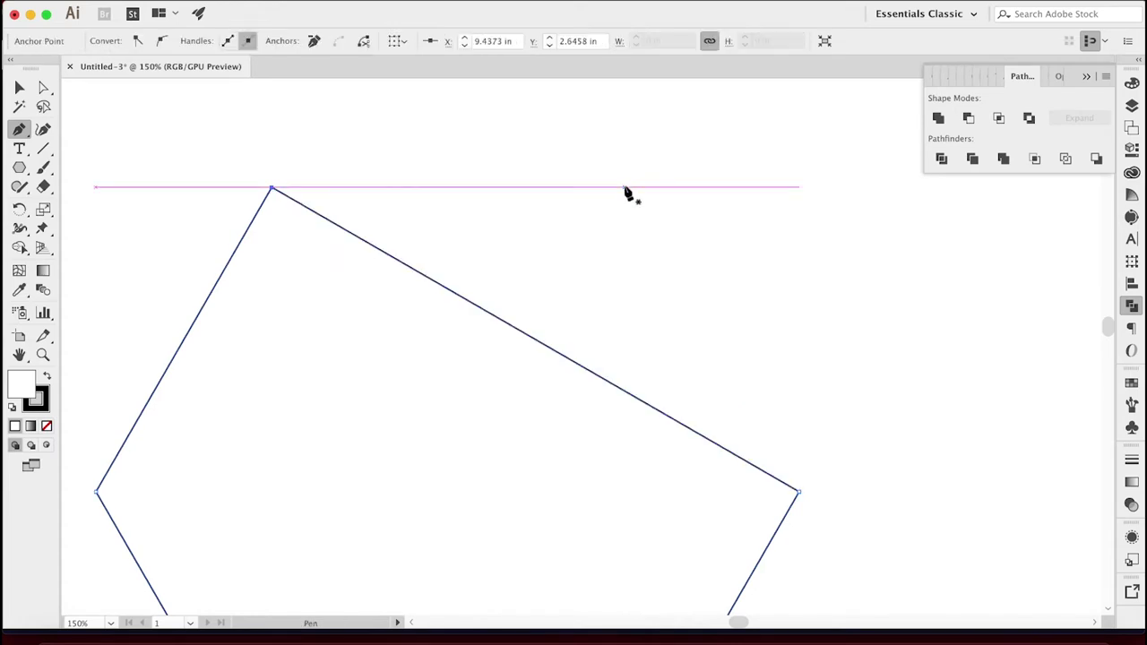
{"action": "key", "text": "super+z"}
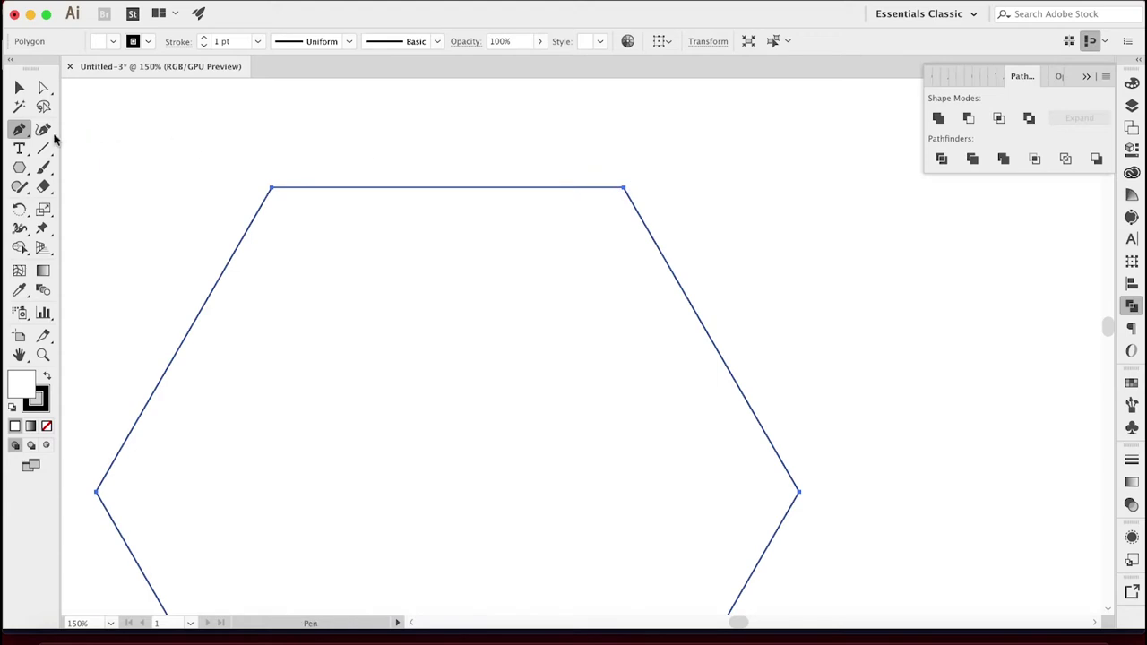
{"action": "left_click", "coordinate": [19, 129]}
{"action": "left_click_drag", "start_coordinate": [23, 131], "coordinate": [106, 199]}
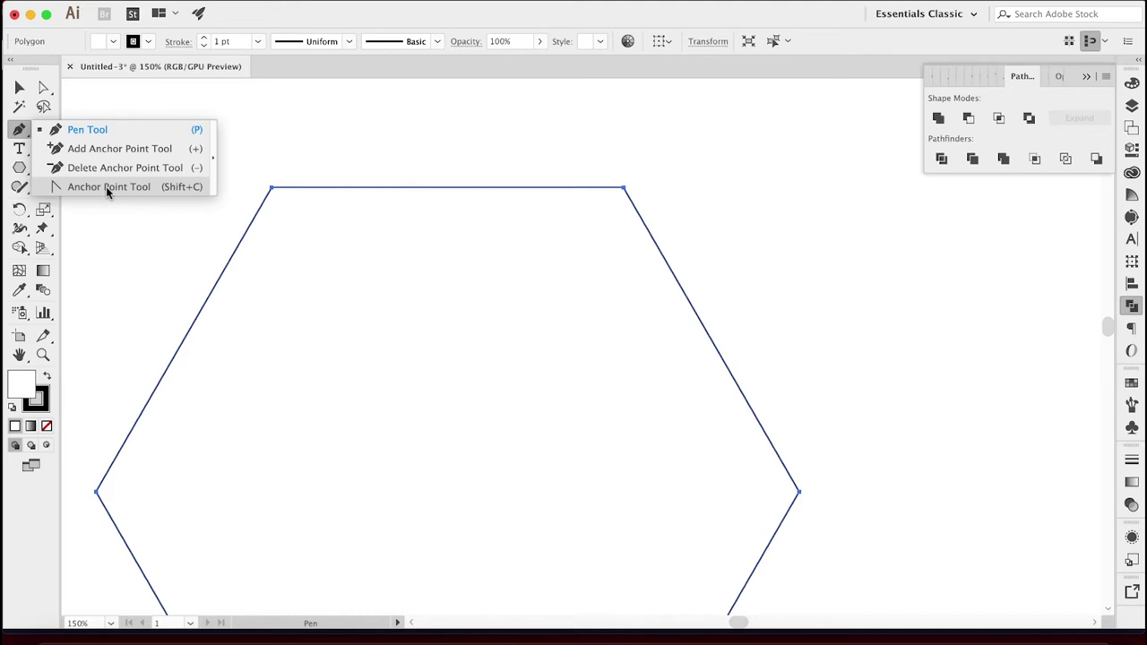
{"action": "left_click", "coordinate": [91, 131]}
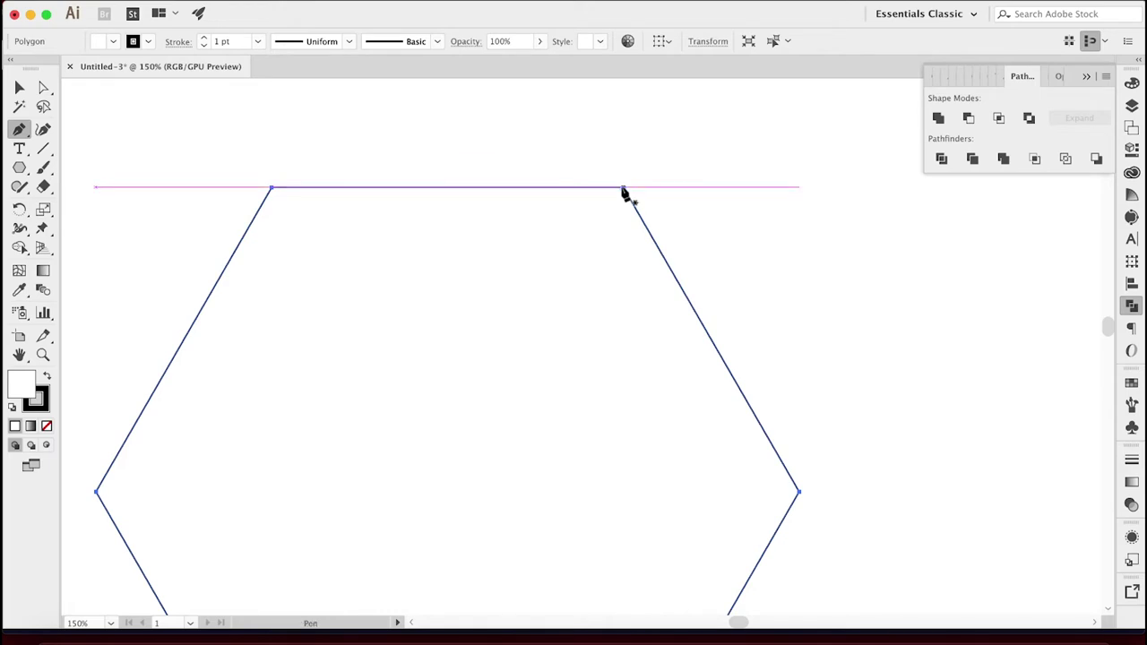
{"action": "left_click_drag", "start_coordinate": [625, 188], "coordinate": [598, 213]}
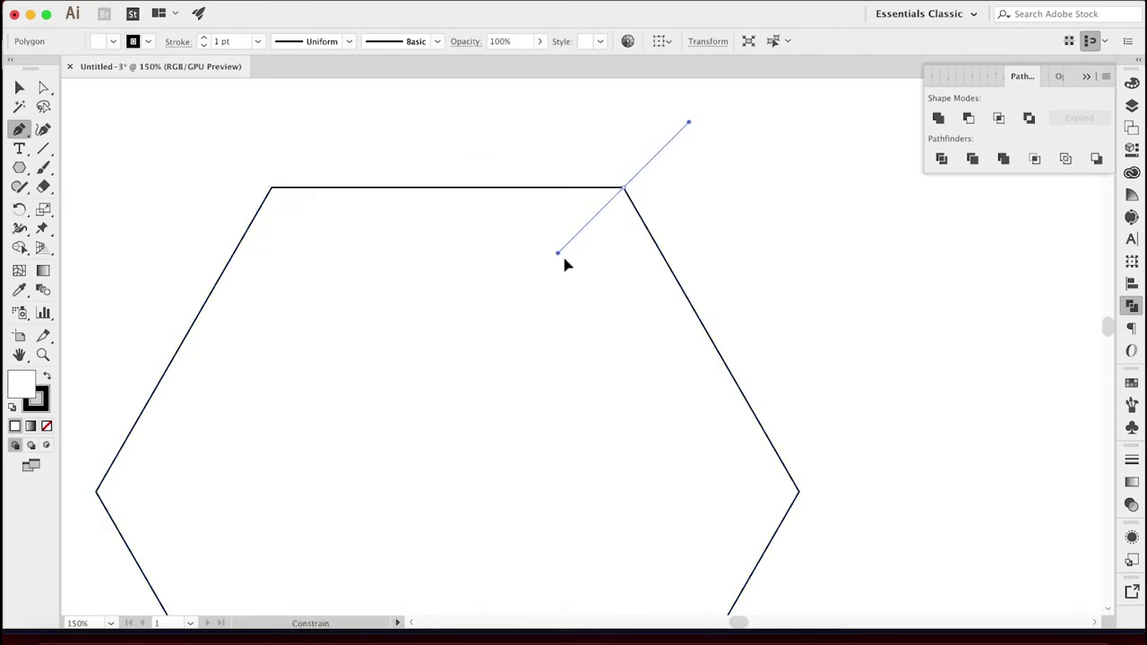
{"action": "left_click_drag", "start_coordinate": [562, 256], "coordinate": [566, 260]}
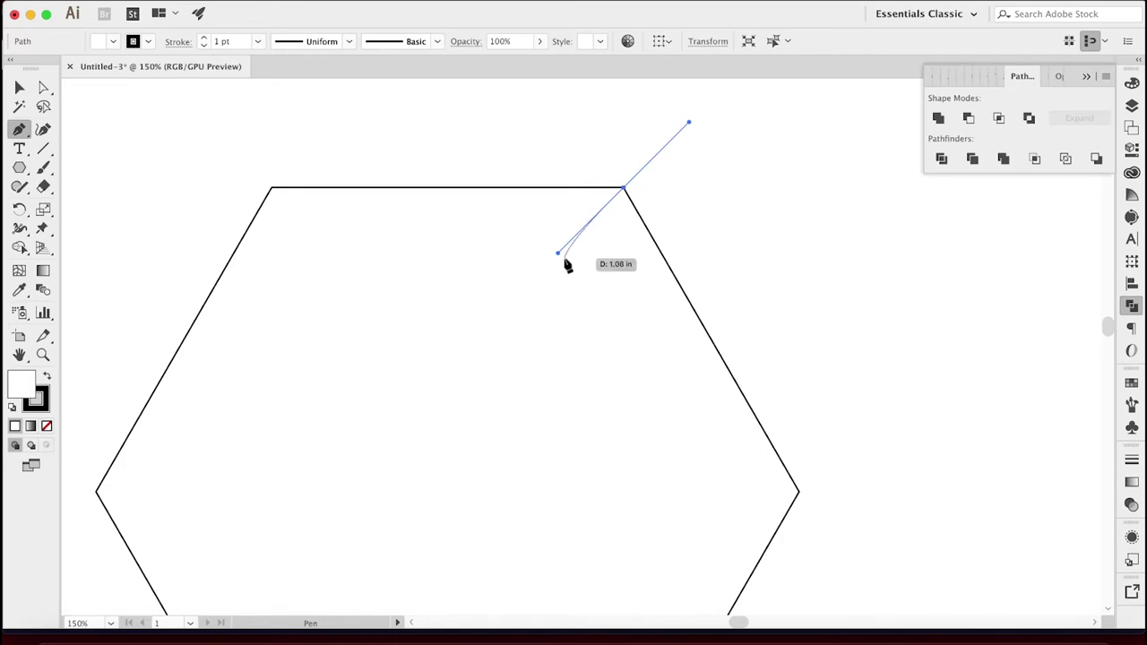
{"action": "left_click", "coordinate": [622, 363]}
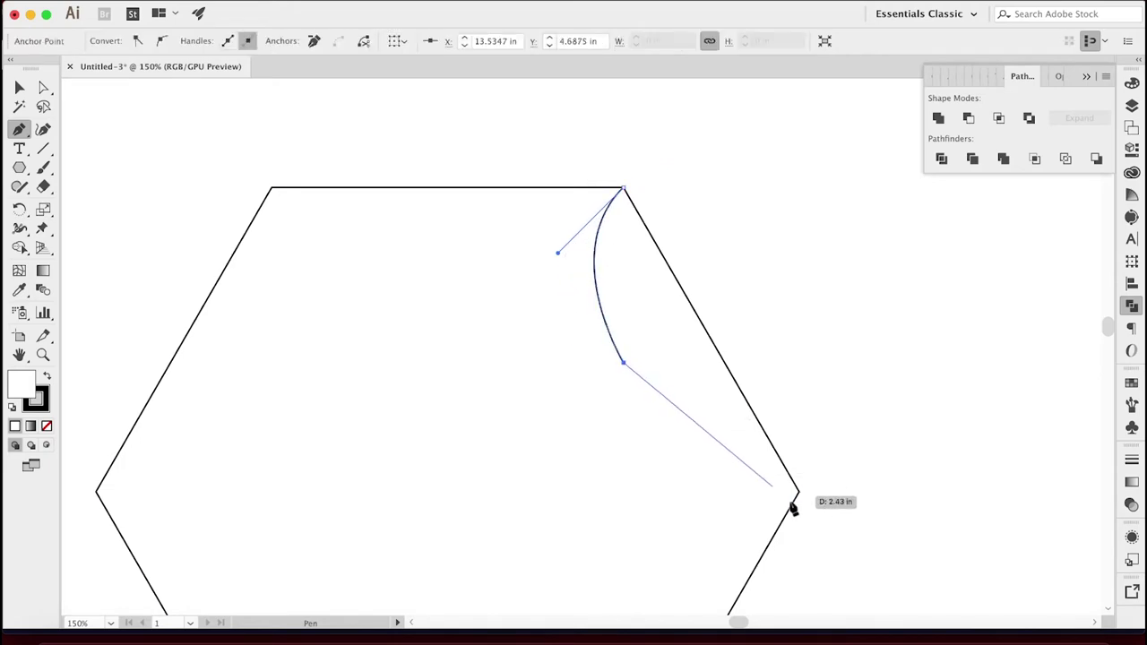
{"action": "left_click_drag", "start_coordinate": [798, 492], "coordinate": [822, 243]}
{"action": "key", "text": "alt"}
{"action": "scroll", "coordinate": [822, 244], "scroll_direction": "up", "scroll_amount": 5}
{"action": "scroll", "coordinate": [822, 244], "scroll_direction": "left", "scroll_amount": 2}
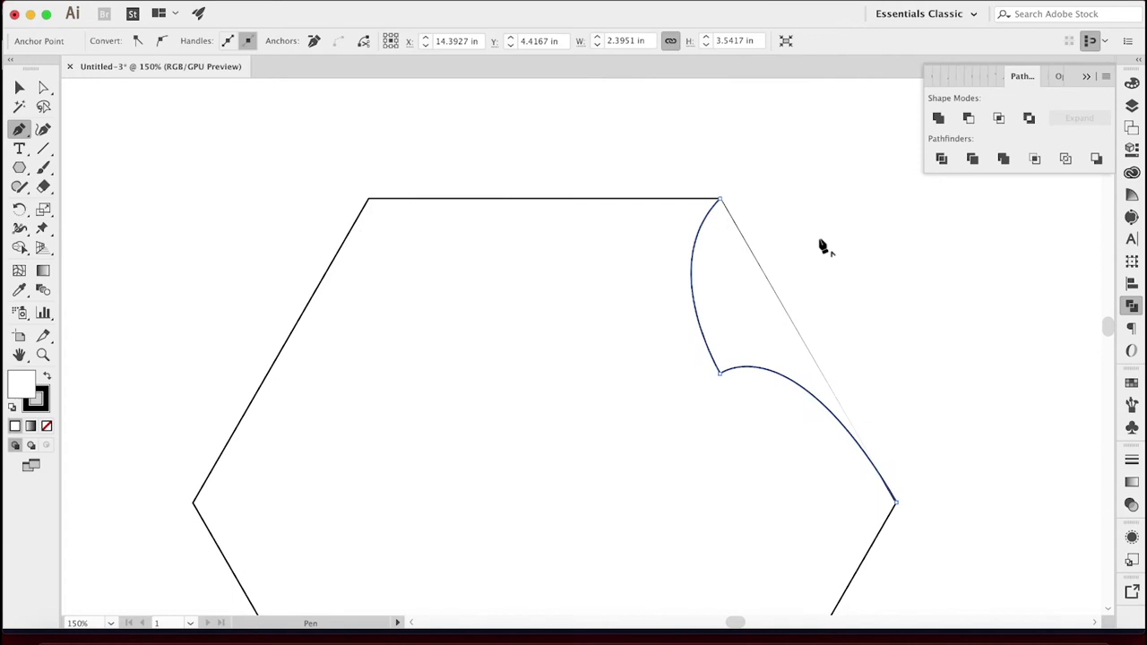
{"action": "left_click", "coordinate": [721, 203]}
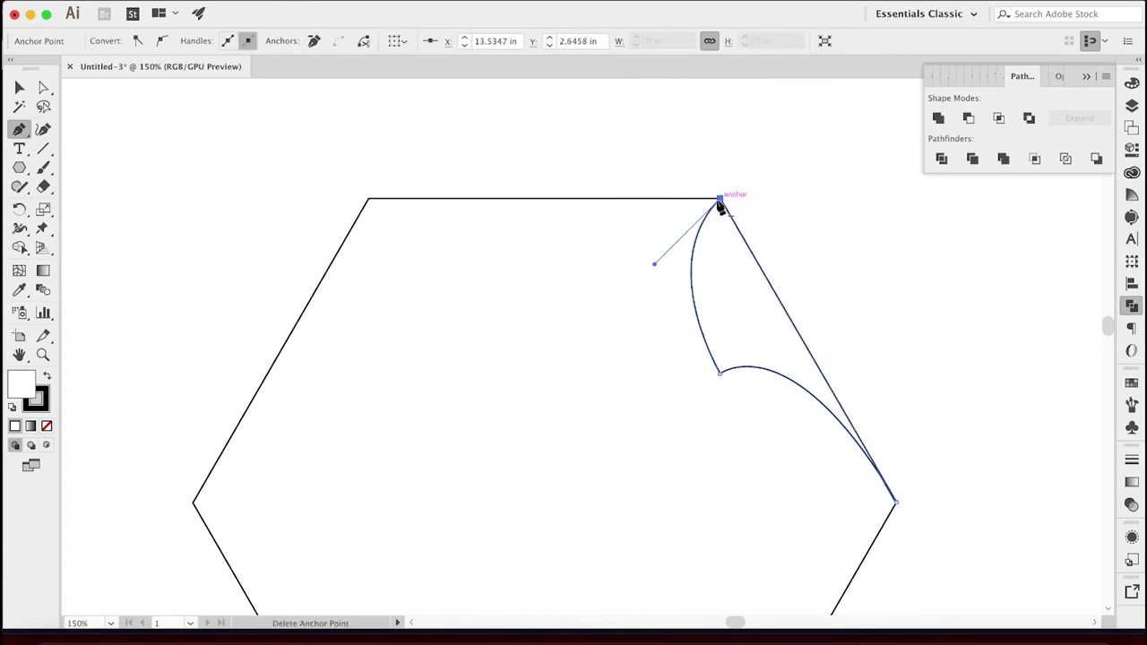
{"action": "key", "text": "v"}
{"action": "left_click_drag", "start_coordinate": [714, 271], "coordinate": [783, 253]}
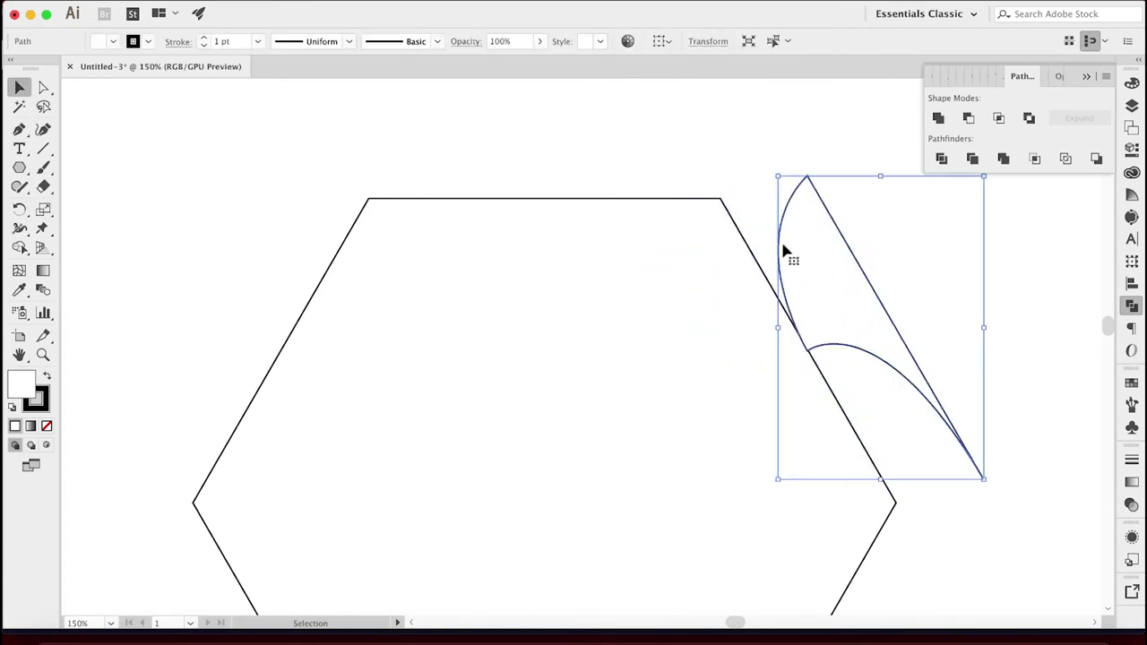
{"action": "key", "text": "super+z"}
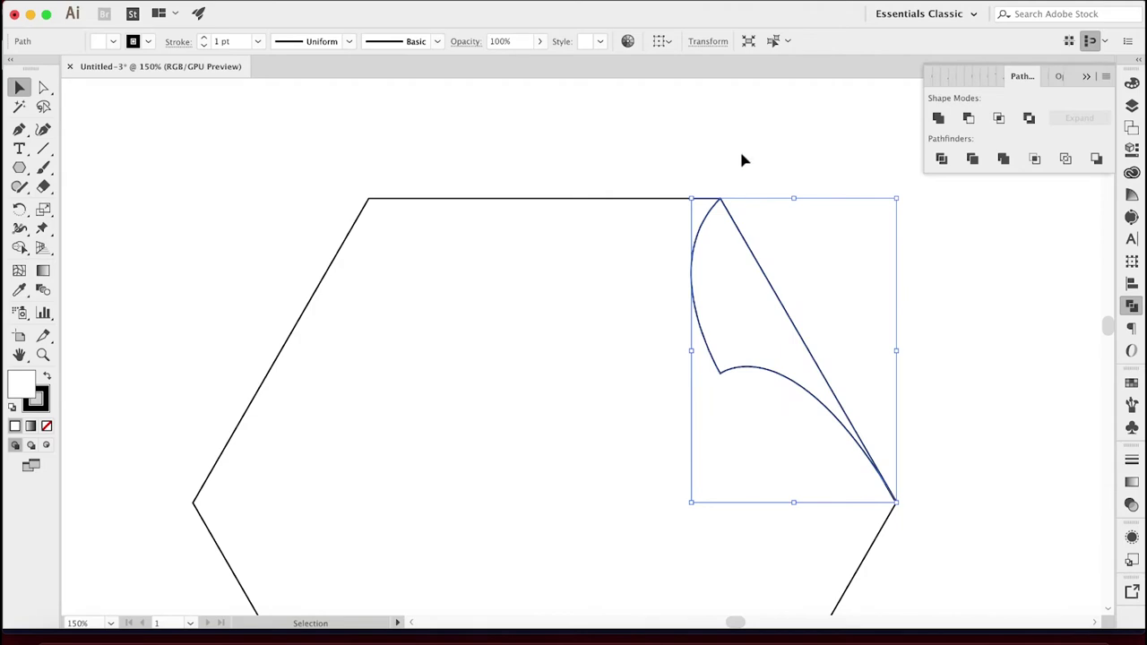
{"action": "left_click", "coordinate": [743, 161]}
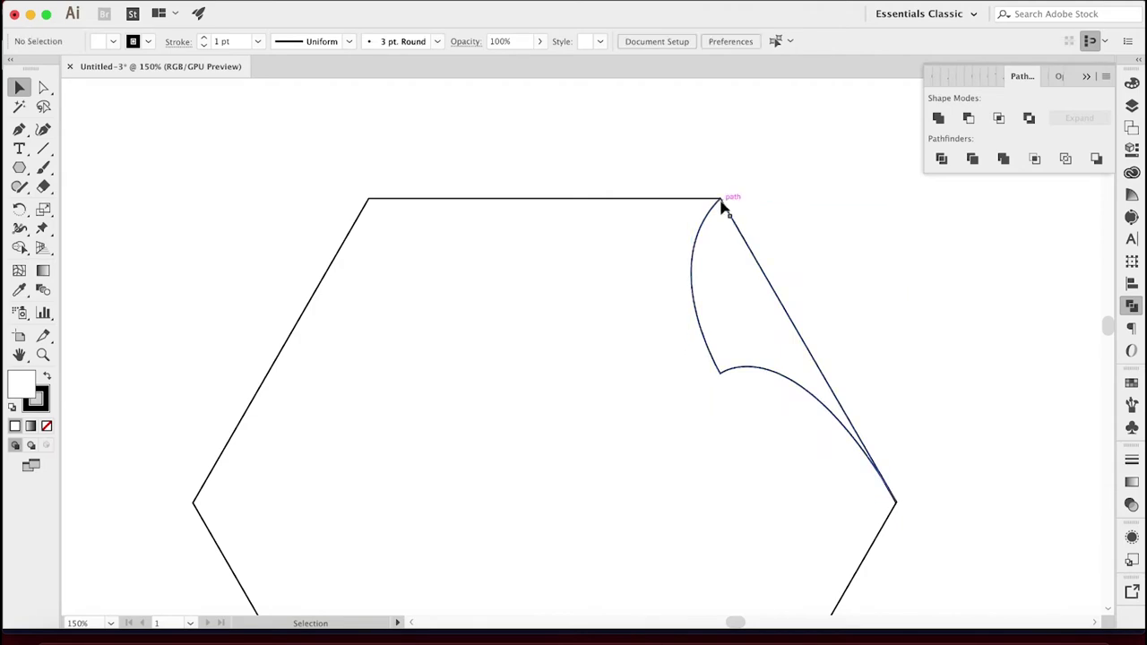
{"action": "key", "text": "super+z"}
{"action": "key", "text": "super+z"}
{"action": "key", "text": "super+z"}
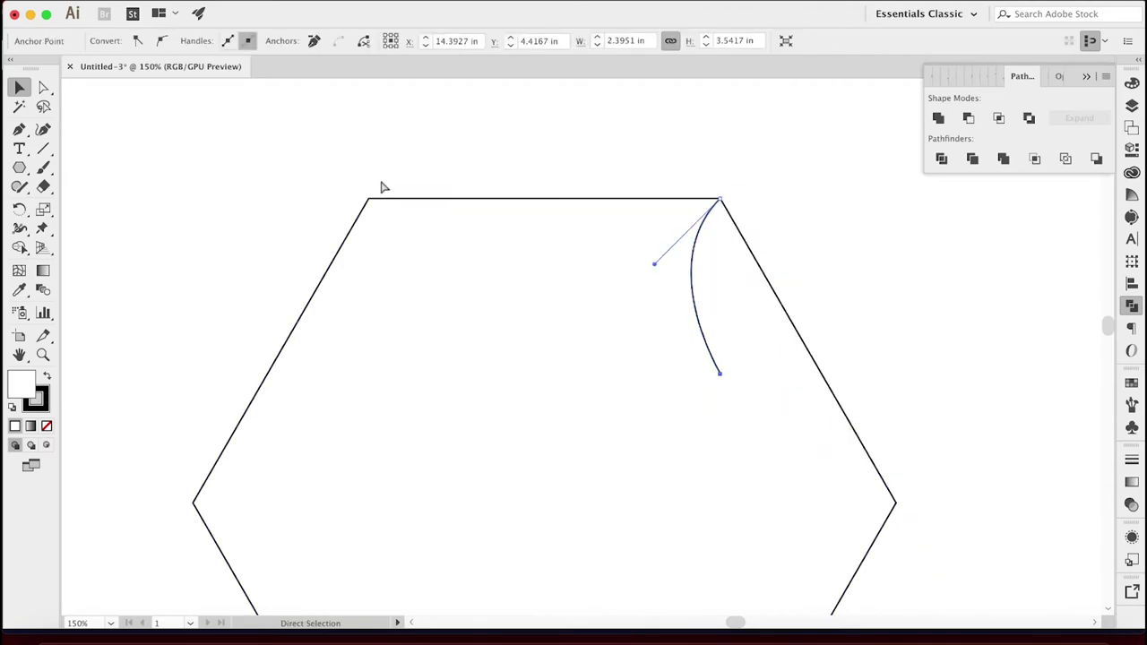
{"action": "key", "text": "super+z"}
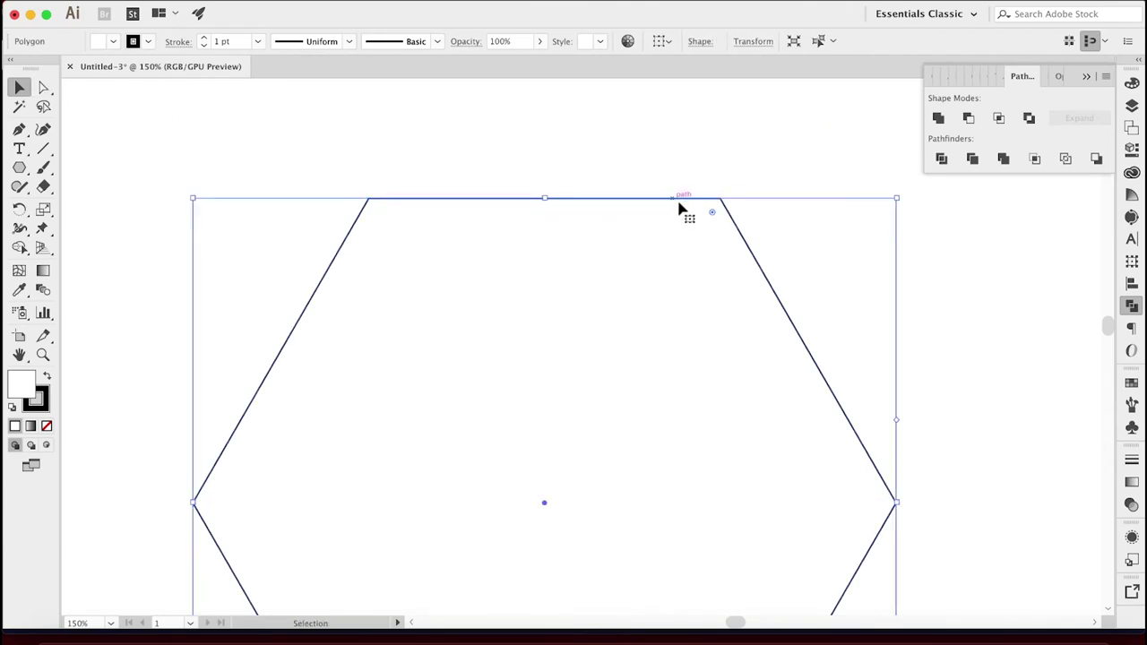
- Convert the hexagon's top-right corner into a smooth point and raise its handle to arch the top
{"action": "left_click", "coordinate": [18, 131]}
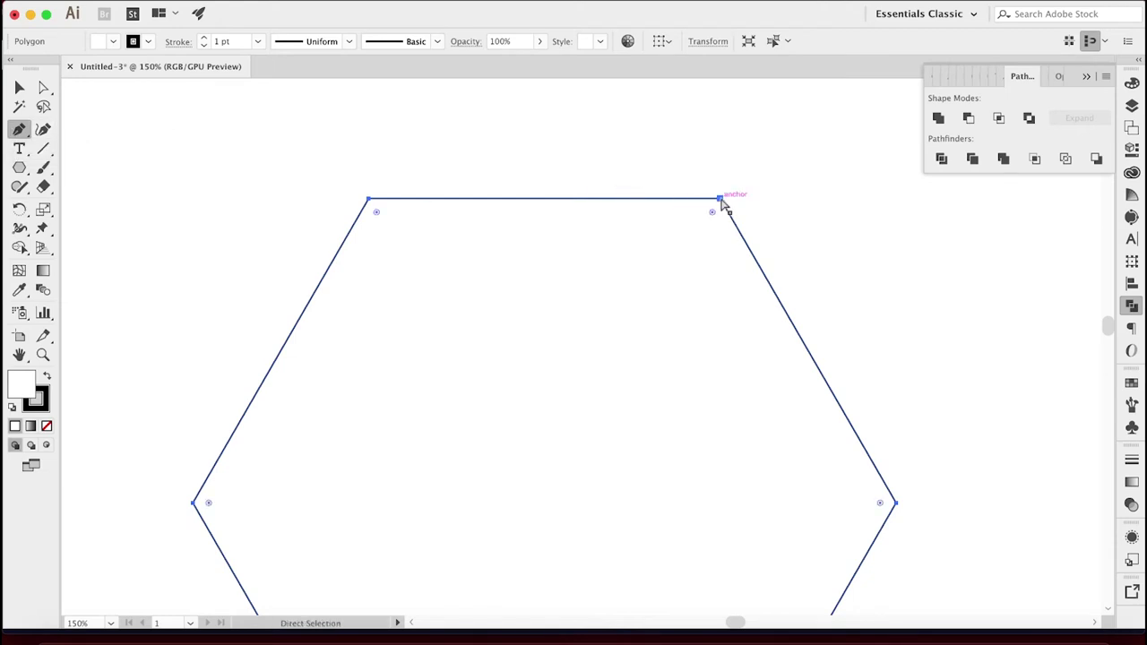
{"action": "key", "text": "alt"}
{"action": "left_click_drag", "start_coordinate": [722, 200], "coordinate": [655, 307]}
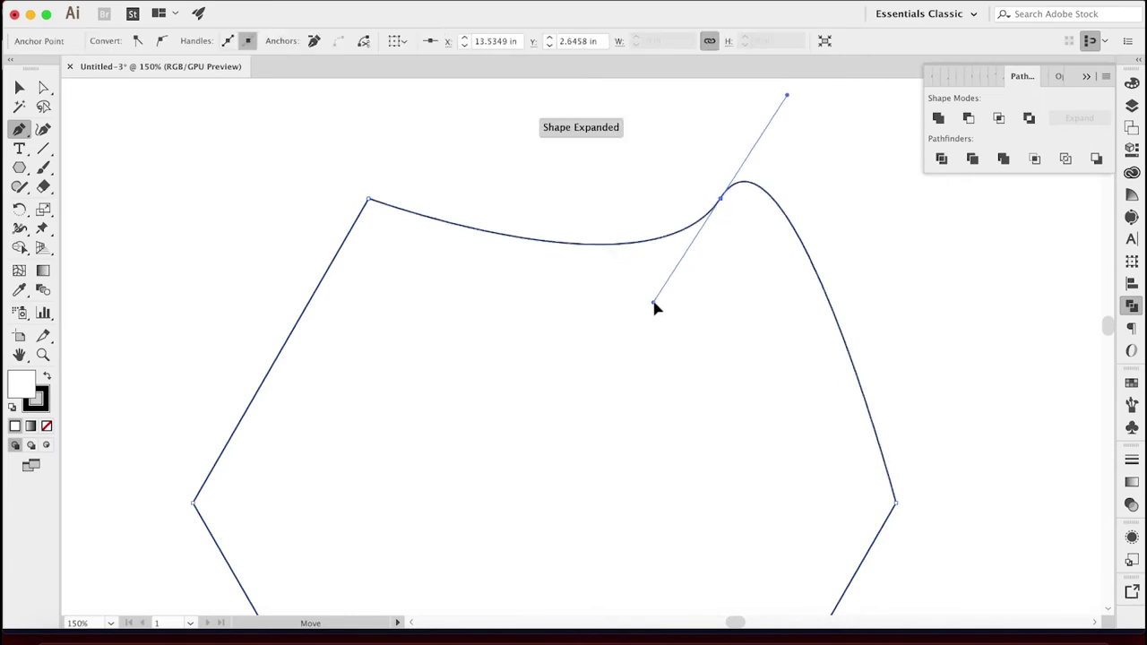
{"action": "key", "text": "super+z"}
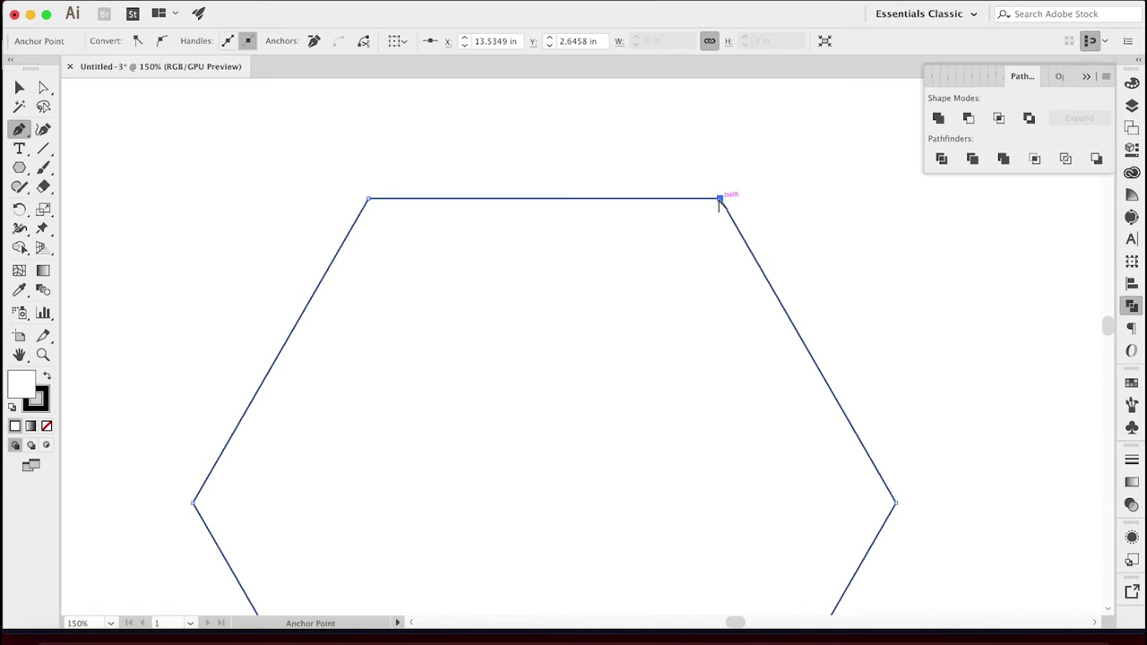
{"action": "left_click_drag", "start_coordinate": [721, 198], "coordinate": [720, 168]}
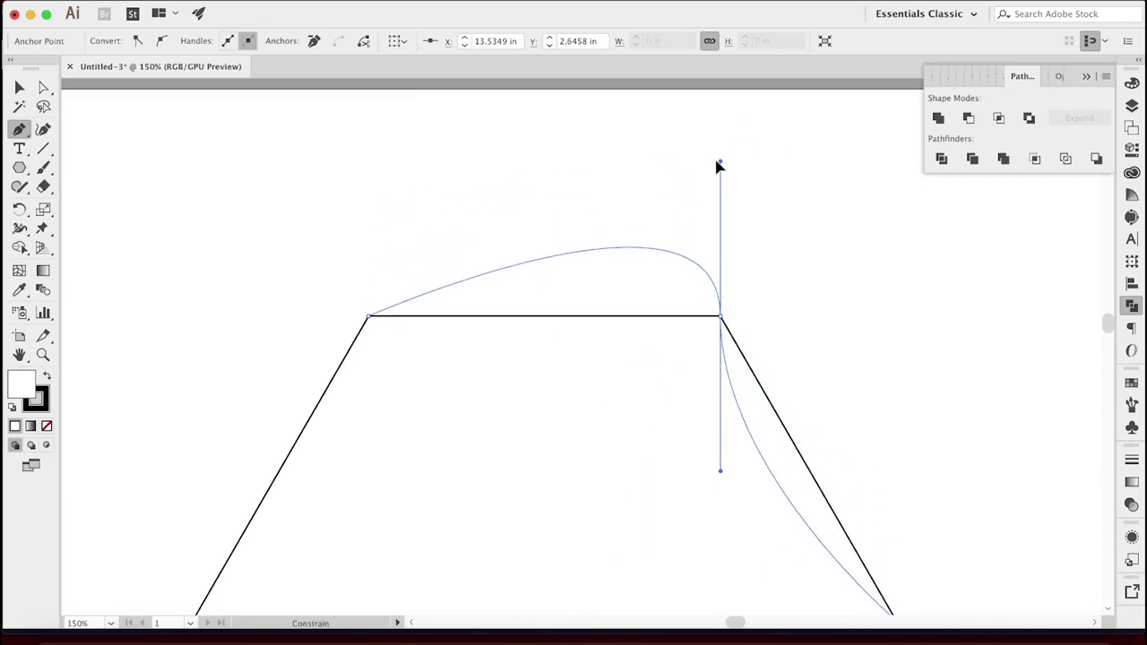
{"action": "left_click_drag", "start_coordinate": [718, 165], "coordinate": [717, 130]}
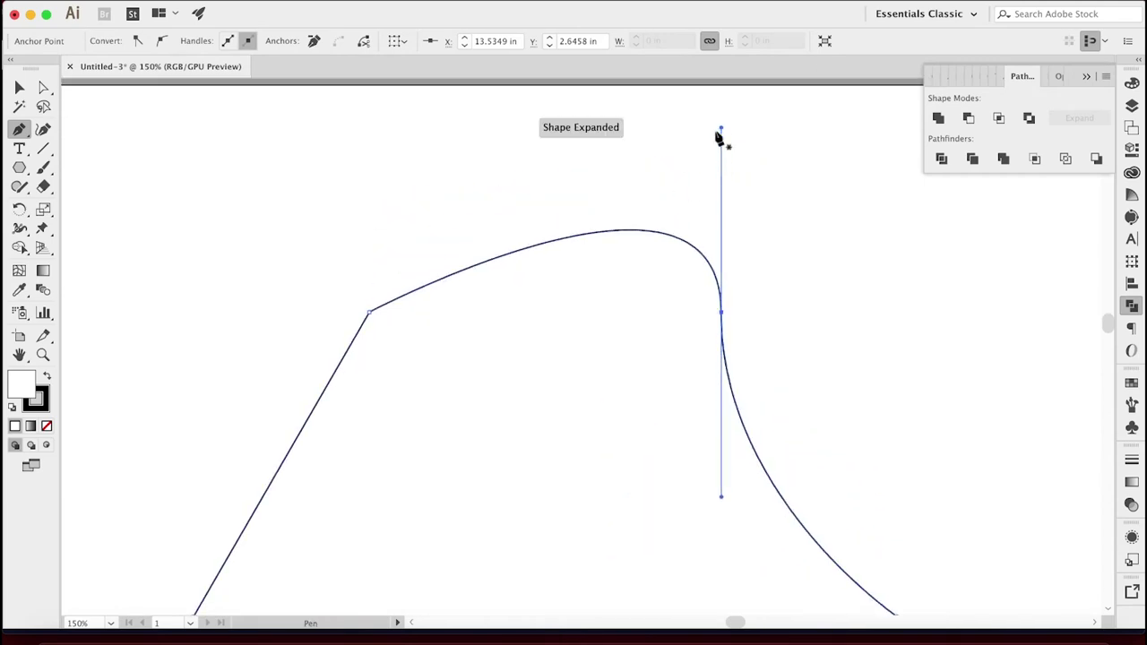
- Round the upper-left top corner by pulling out curve handles, then deselect the bell-shaped outline
{"action": "scroll", "coordinate": [719, 137], "scroll_direction": "down", "scroll_amount": 5}
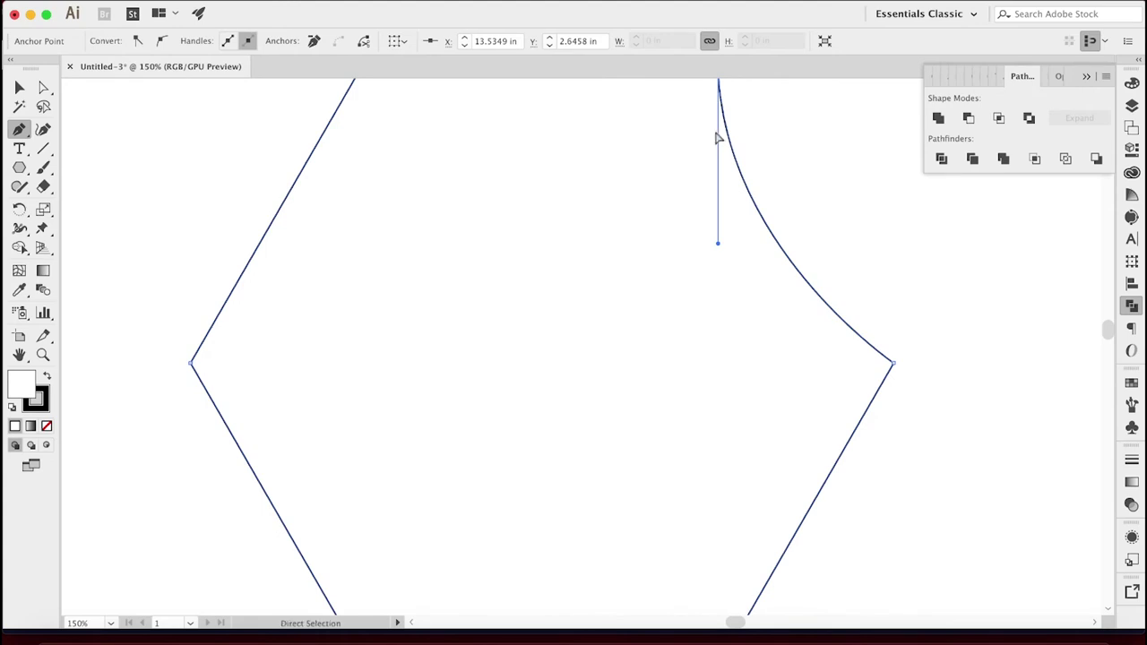
{"action": "key", "text": "super+minus"}
{"action": "key", "text": "super+minus"}
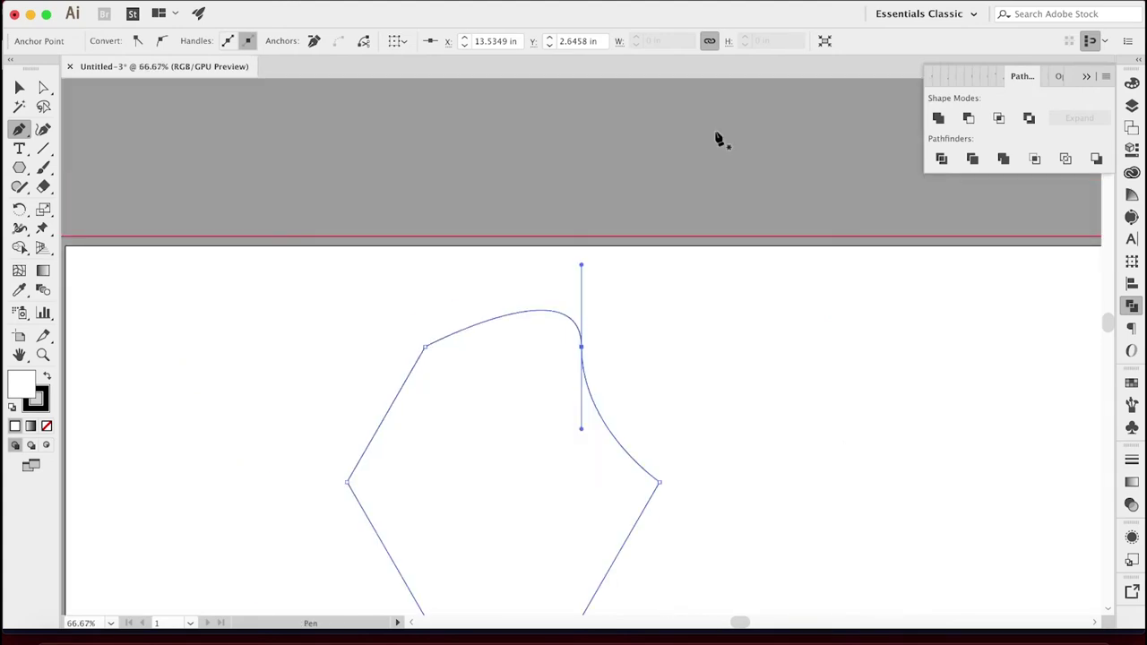
{"action": "left_click", "coordinate": [425, 347], "text": "alt"}
{"action": "left_click_drag", "start_coordinate": [425, 348], "coordinate": [423, 436]}
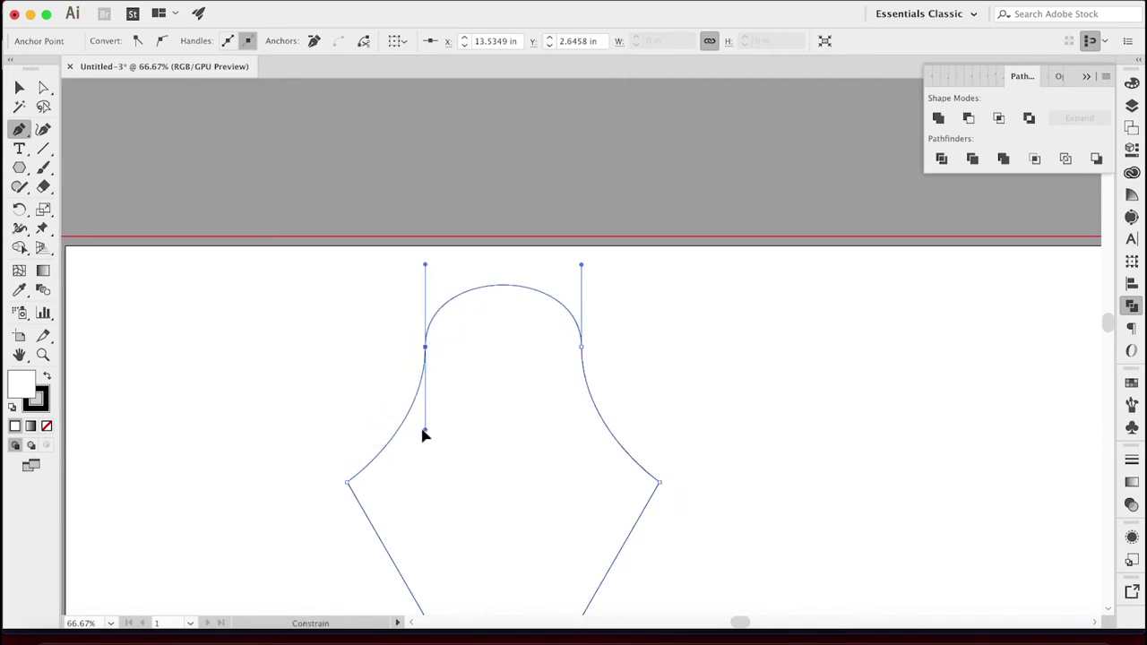
{"action": "left_click", "coordinate": [23, 89]}
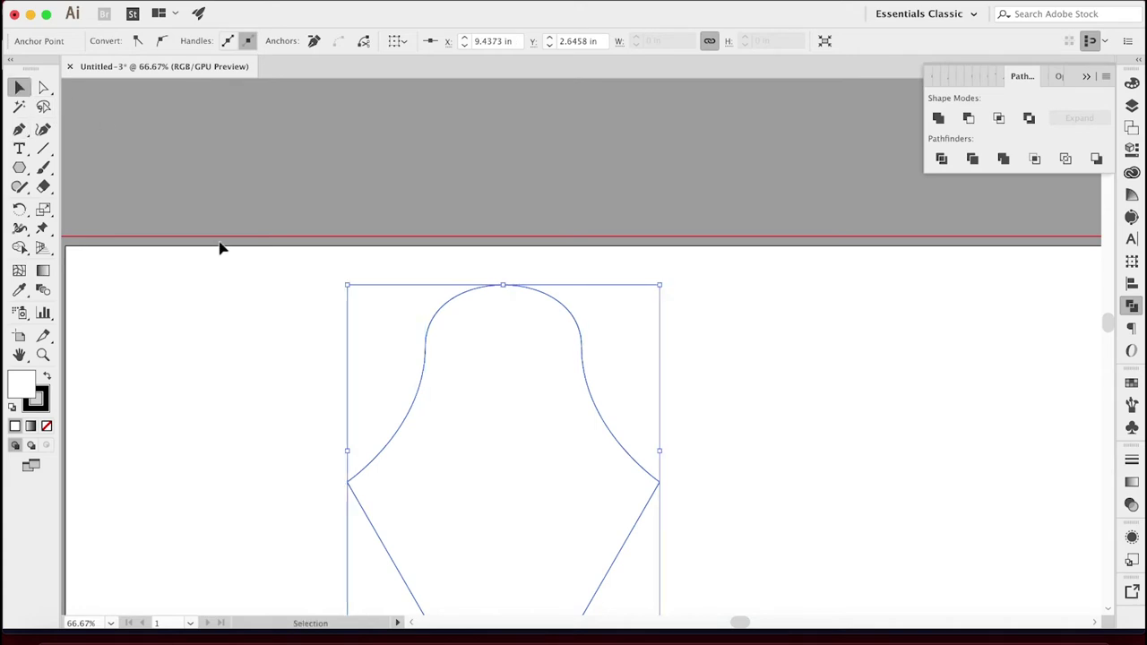
{"action": "left_click", "coordinate": [221, 248]}
{"action": "scroll", "coordinate": [220, 248], "scroll_direction": "down", "scroll_amount": 5}
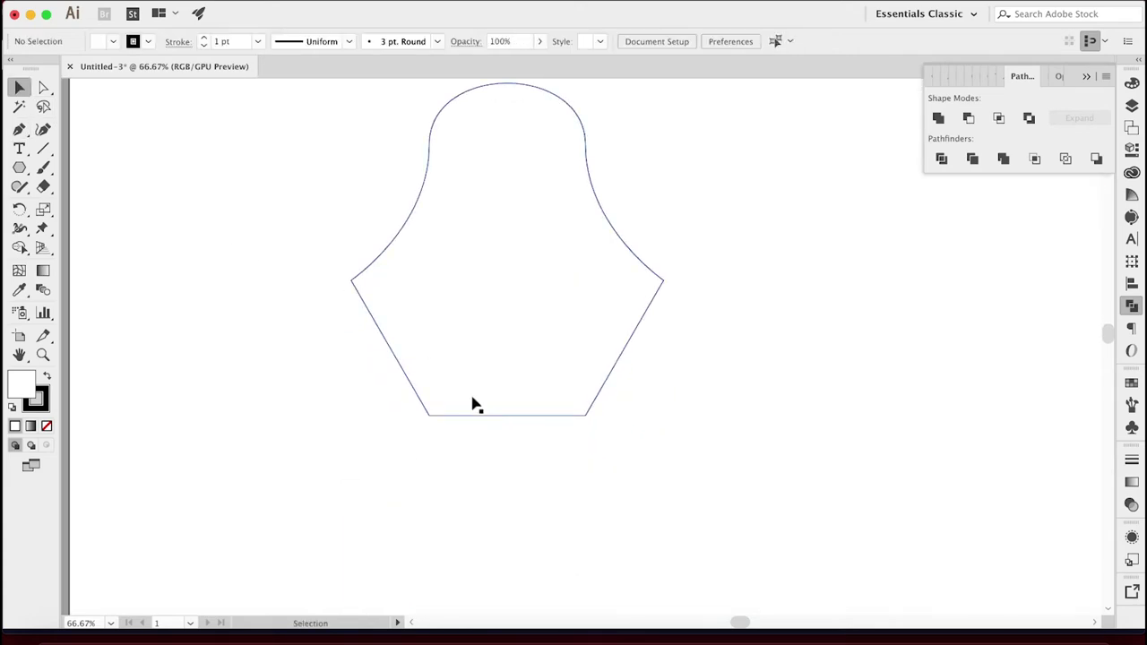
- Switch to the Add Anchor Point tool and open the View menu to check Smart Guides
{"action": "left_click", "coordinate": [41, 90]}
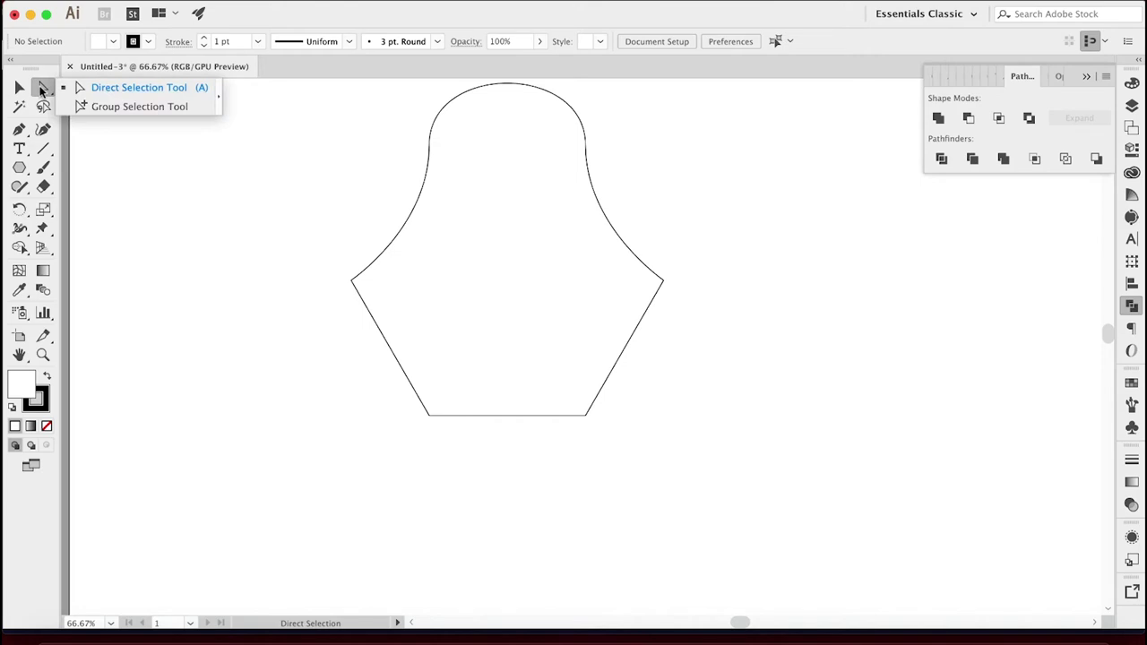
{"action": "left_click", "coordinate": [20, 131]}
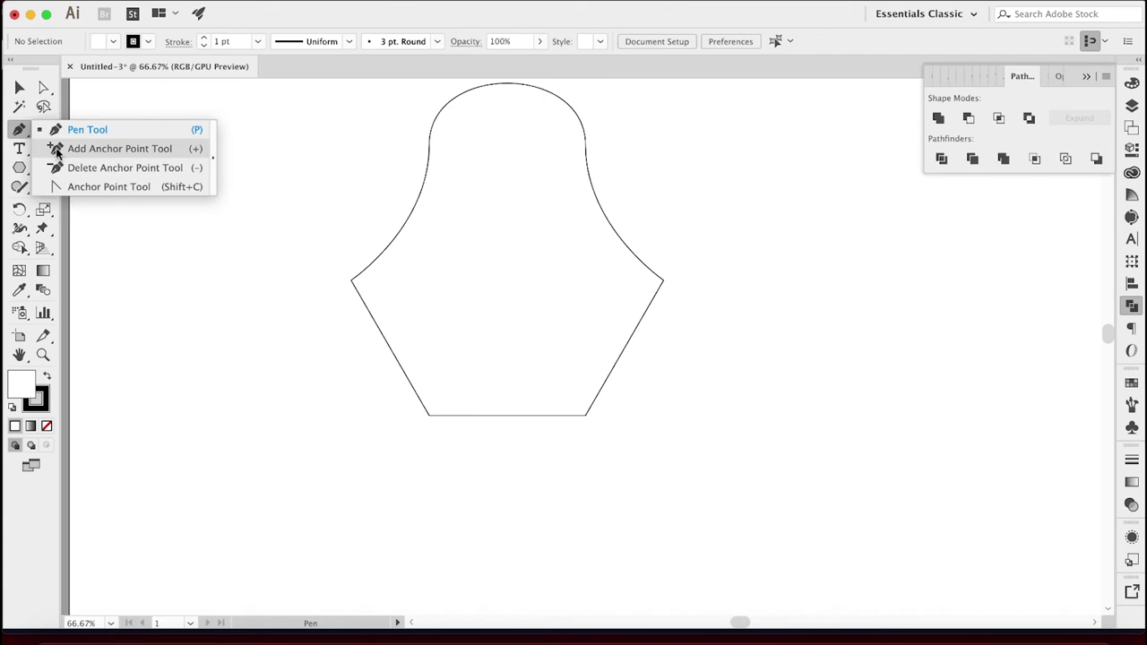
{"action": "left_click", "coordinate": [56, 150]}
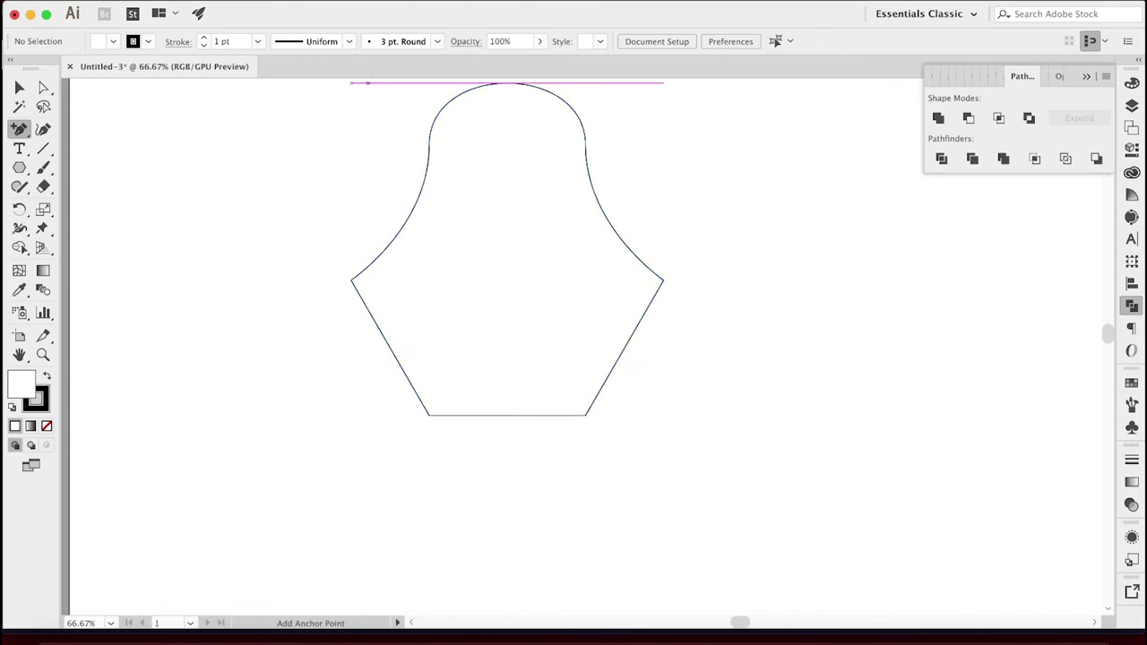
{"action": "left_click", "coordinate": [395, 0]}
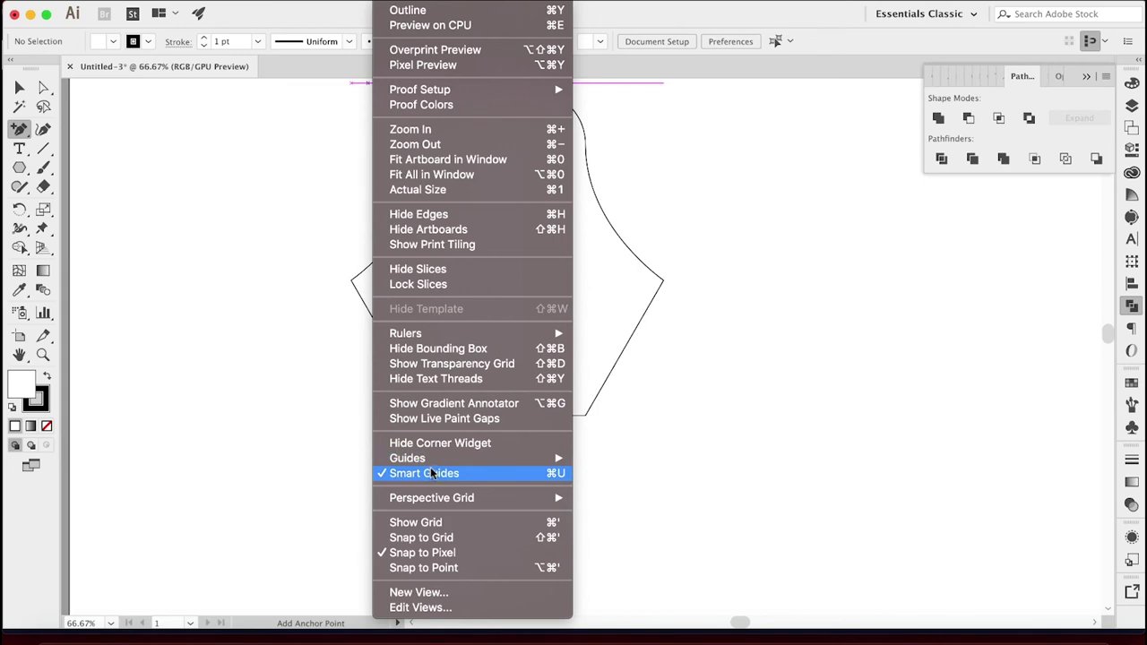
- Look over the View > Guides submenu, then dismiss the View menu without changes
{"action": "mouse_move", "coordinate": [430, 457]}
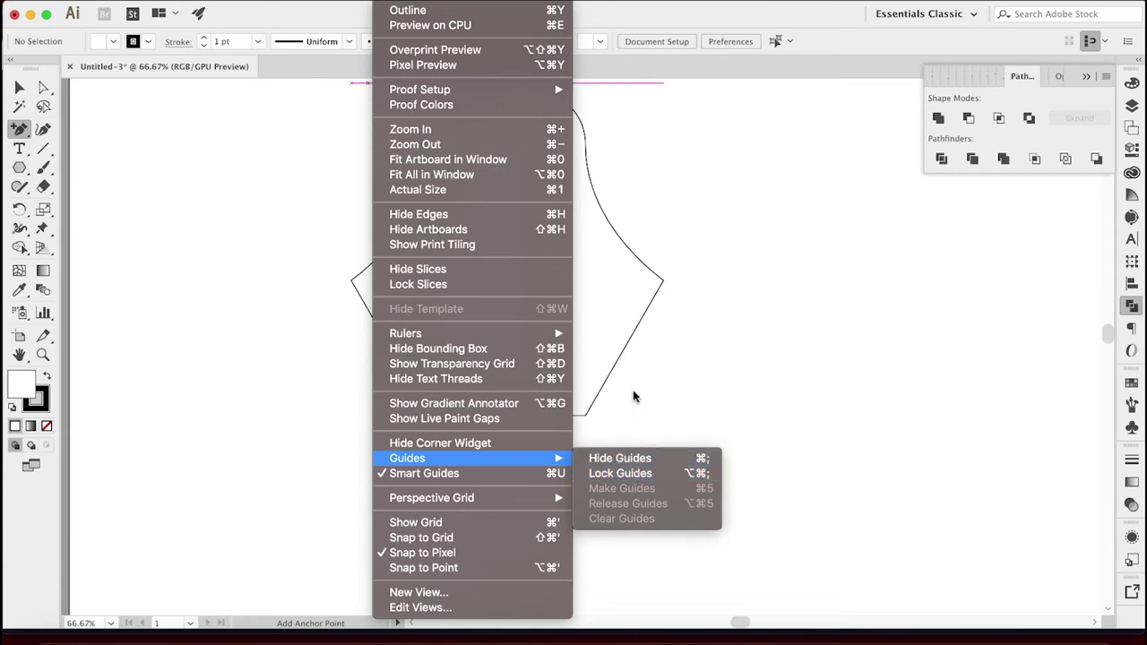
{"action": "left_click", "coordinate": [580, 421]}
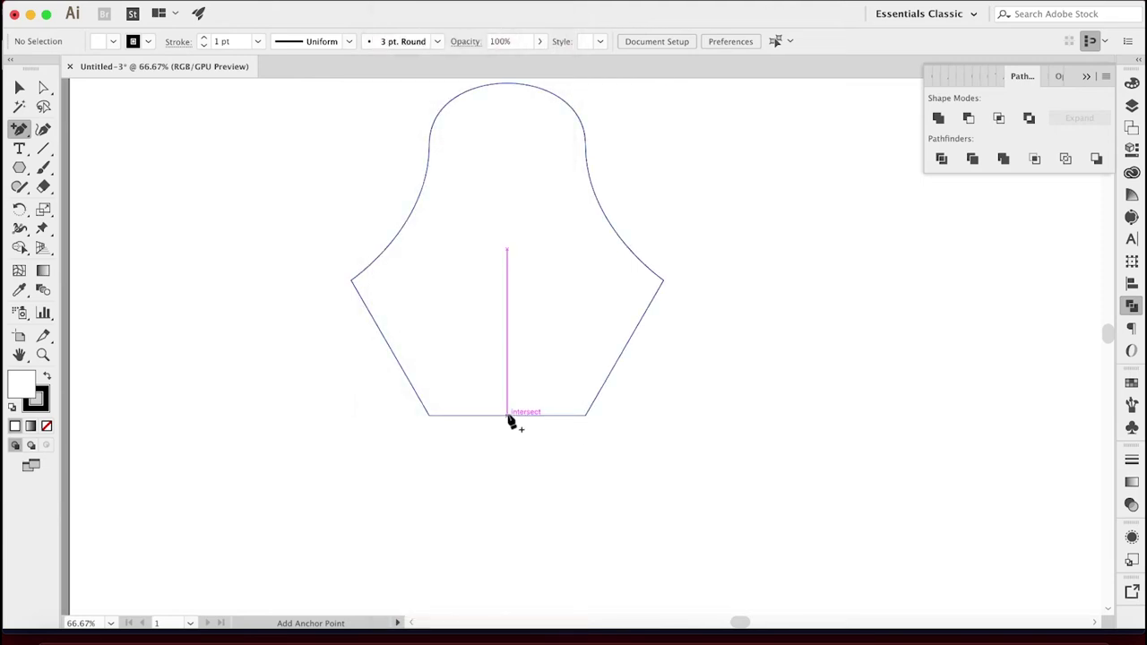
- Add two side-by-side anchor points at the bottom edge's midpoint
{"action": "left_click", "coordinate": [508, 417]}
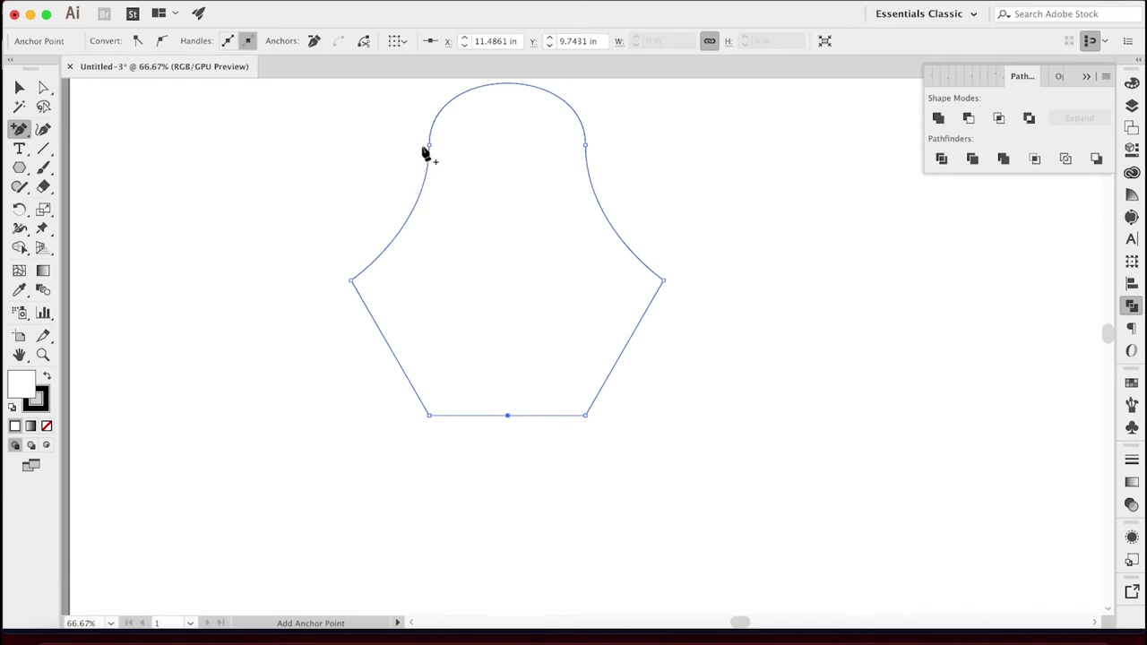
{"action": "left_click", "coordinate": [43, 87]}
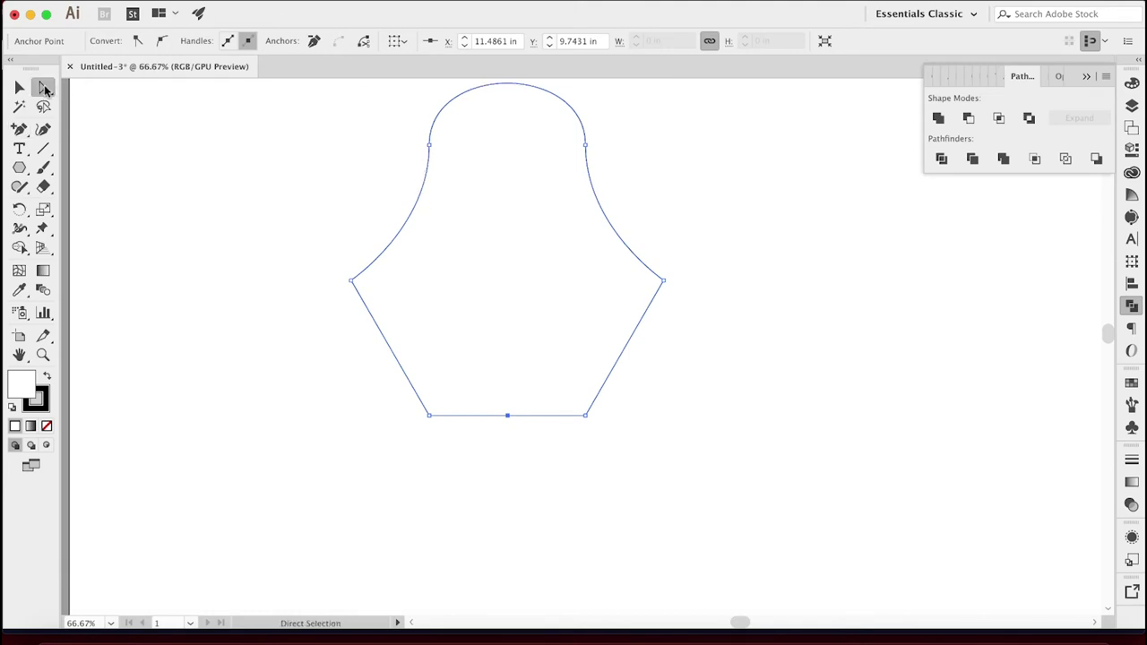
{"action": "left_click", "coordinate": [20, 129]}
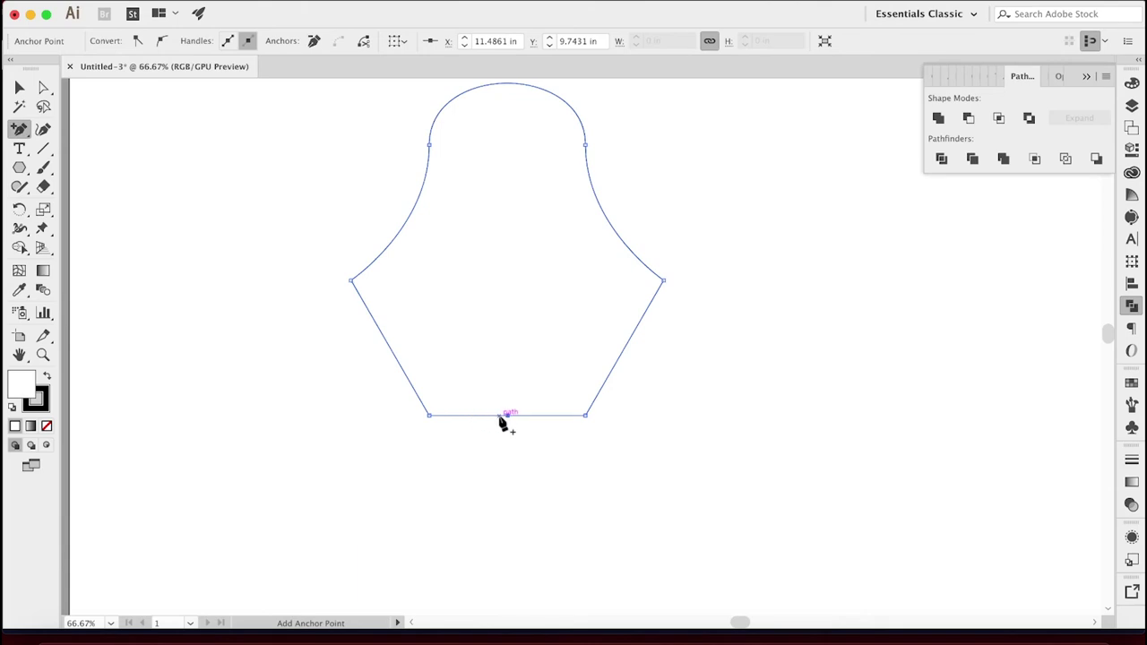
{"action": "left_click", "coordinate": [499, 416]}
- Select both new bottom anchors and nudge them down with Shift+arrow keys into a pointed, slit tip
{"action": "key", "text": "v"}
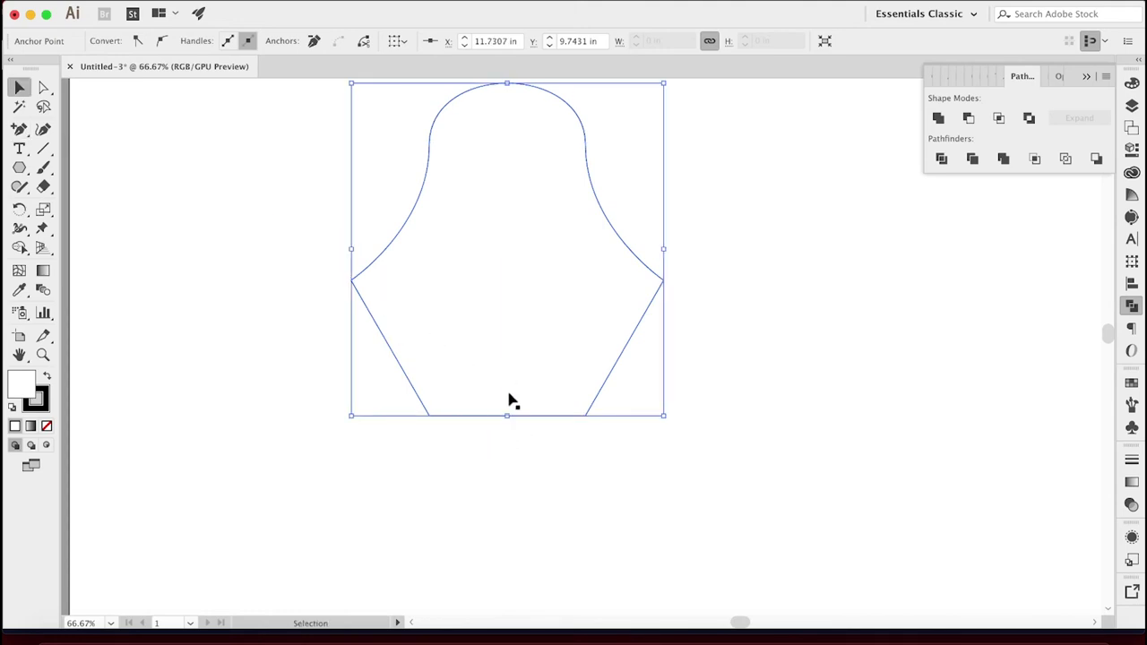
{"action": "left_click", "coordinate": [43, 87]}
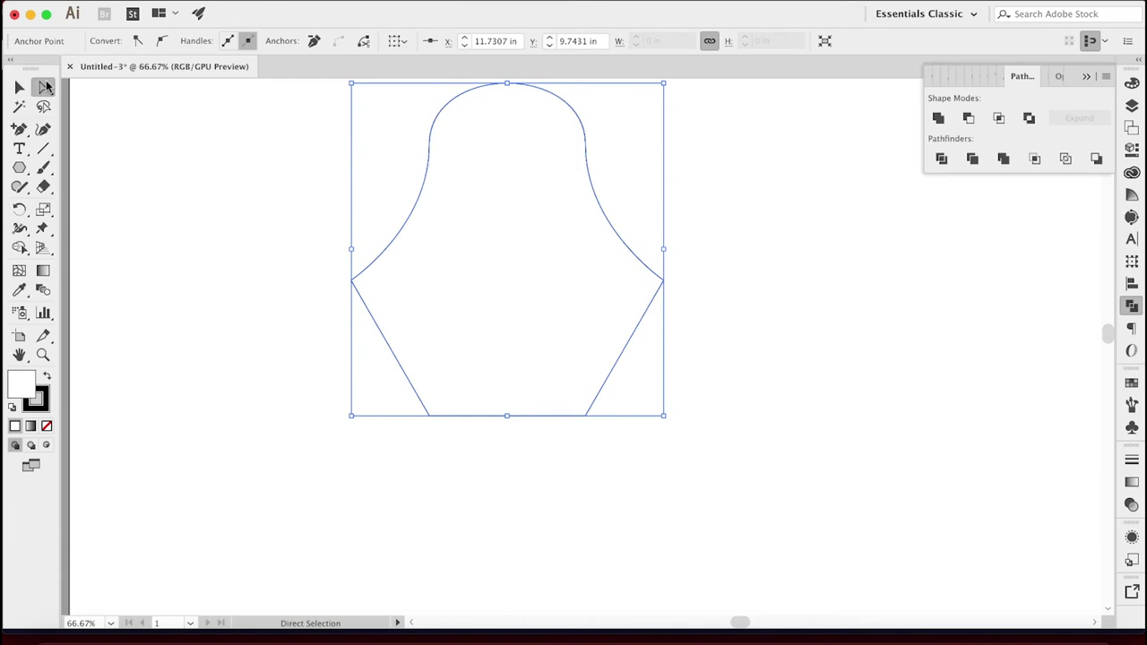
{"action": "left_click", "coordinate": [507, 415]}
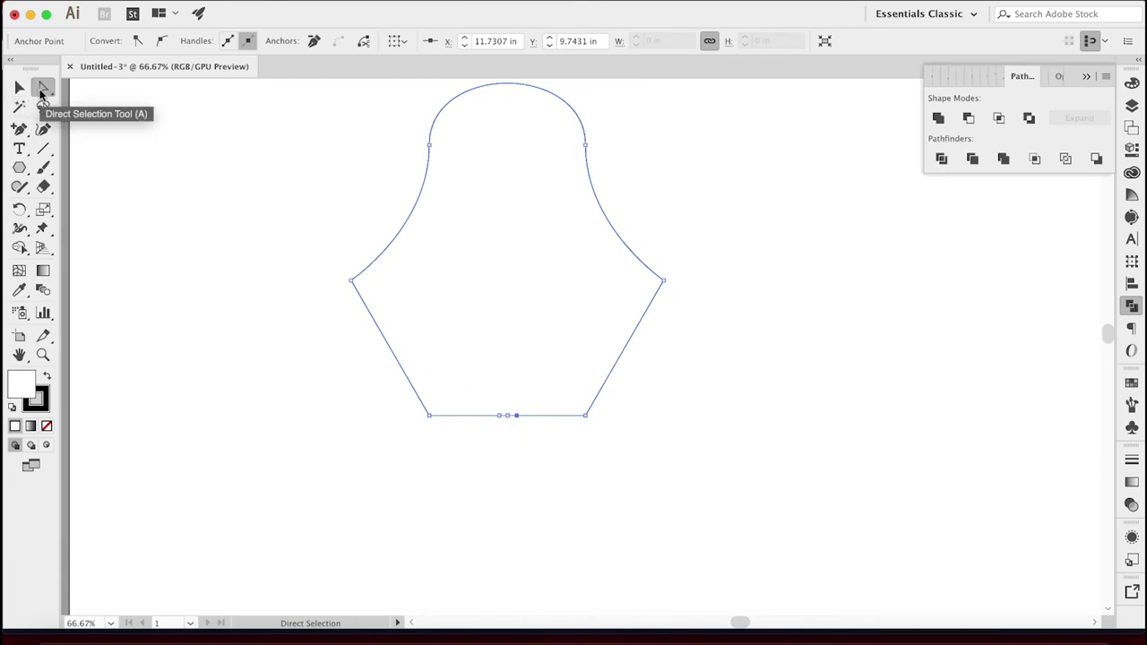
{"action": "left_click", "coordinate": [516, 418]}
{"action": "key", "text": "super"}
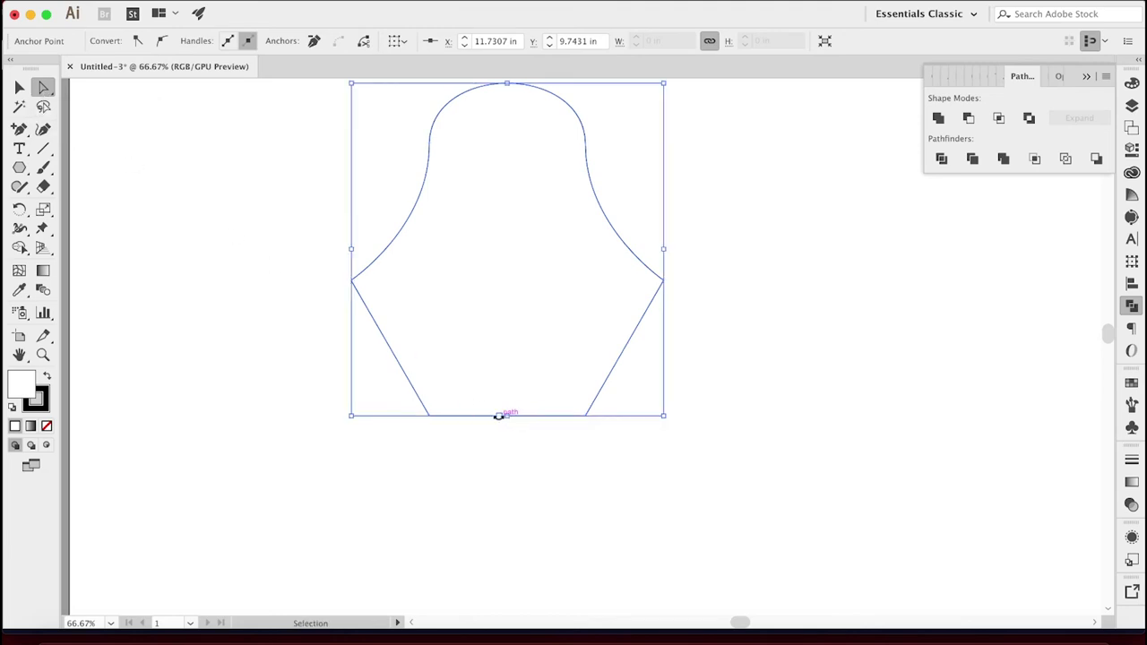
{"action": "left_click", "coordinate": [503, 418]}
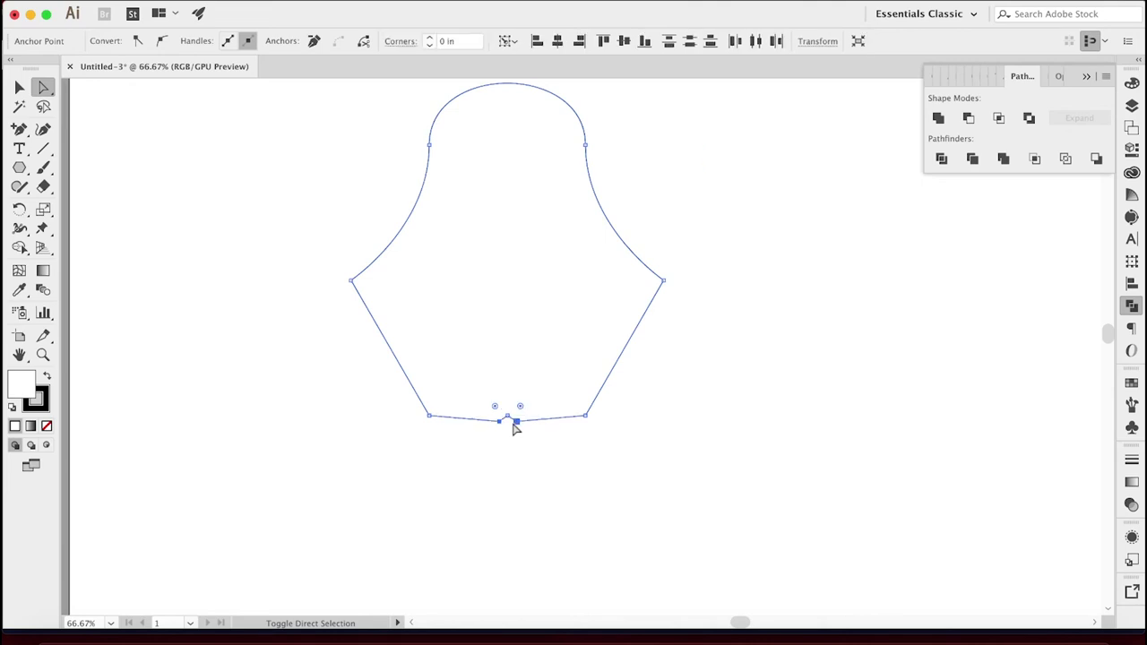
{"action": "key", "text": "shift+Down"}
{"action": "key", "text": "shift+Down"}
{"action": "key", "text": "shift+Down"}
{"action": "key", "text": "shift+Down"}
{"action": "key", "text": "shift+Down"}
{"action": "key", "text": "shift+Down"}
{"action": "key", "text": "shift+Down"}
{"action": "key", "text": "shift+Down"}
{"action": "key", "text": "shift+Down"}
{"action": "key", "text": "shift+Down"}
{"action": "key", "text": "shift+Down"}
{"action": "key", "text": "shift+Down"}
{"action": "key", "text": "shift+Down"}
{"action": "key", "text": "shift+Down"}
{"action": "key", "text": "shift+Down"}
{"action": "key", "text": "shift+Down"}
{"action": "key", "text": "shift+Down"}
{"action": "key", "text": "shift+Down"}
{"action": "key", "text": "shift+Down"}
{"action": "key", "text": "shift+Down"}
{"action": "key", "text": "shift+Down"}
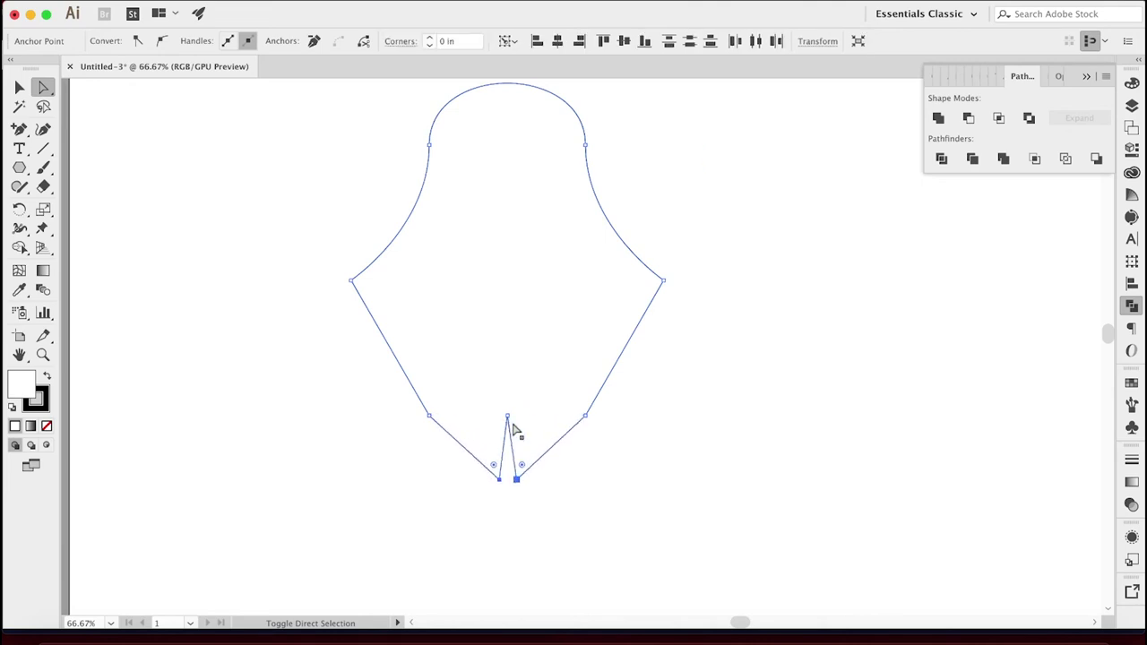
{"action": "key", "text": "shift+Down"}
{"action": "key", "text": "shift+Down"}
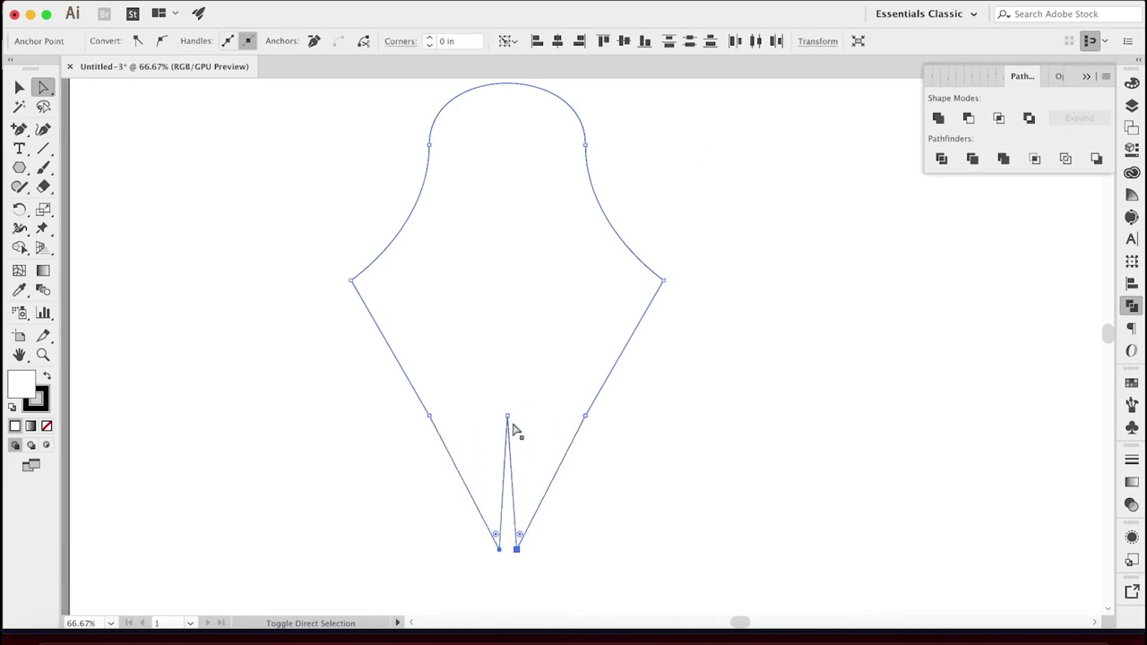
{"action": "key", "text": "shift+Up"}
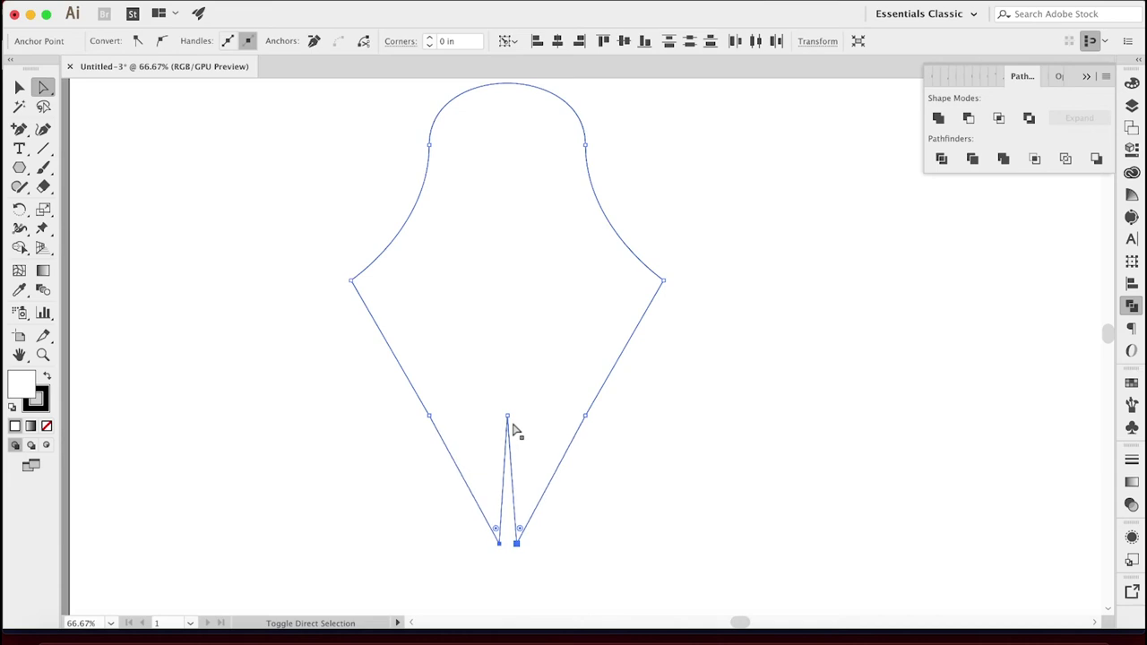
{"action": "left_click", "coordinate": [513, 427]}
- Draw a 0.875 in circle at the slit's top with the Ellipse tool and check it in Outline view
{"action": "key", "text": "v"}
{"action": "left_click", "coordinate": [722, 433]}
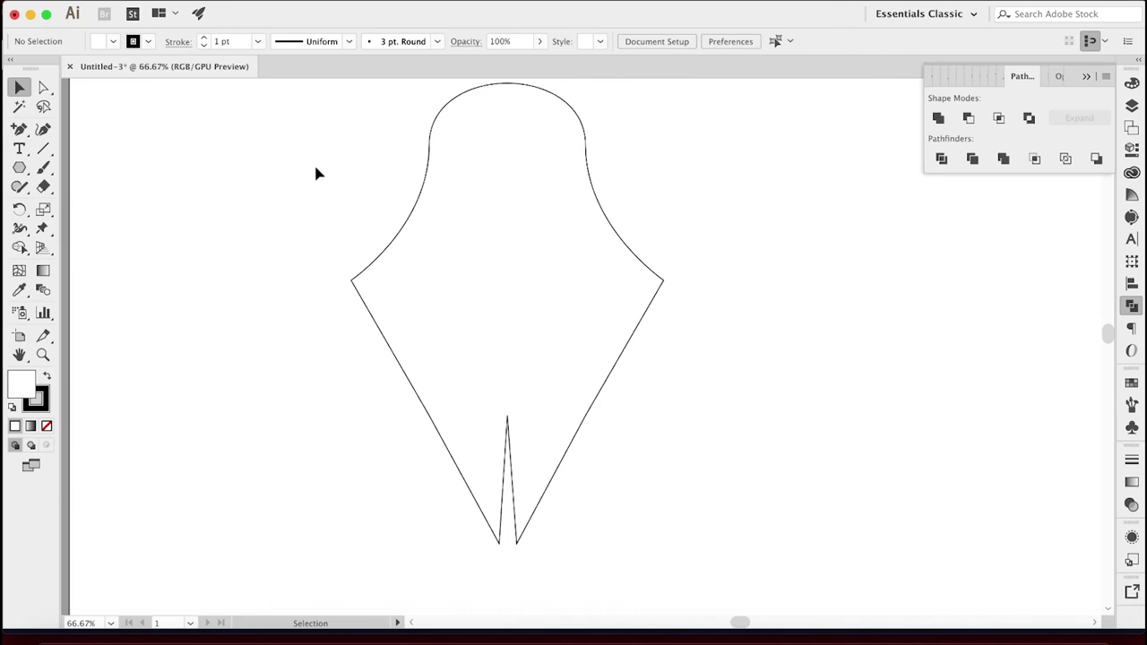
{"action": "left_click", "coordinate": [19, 168]}
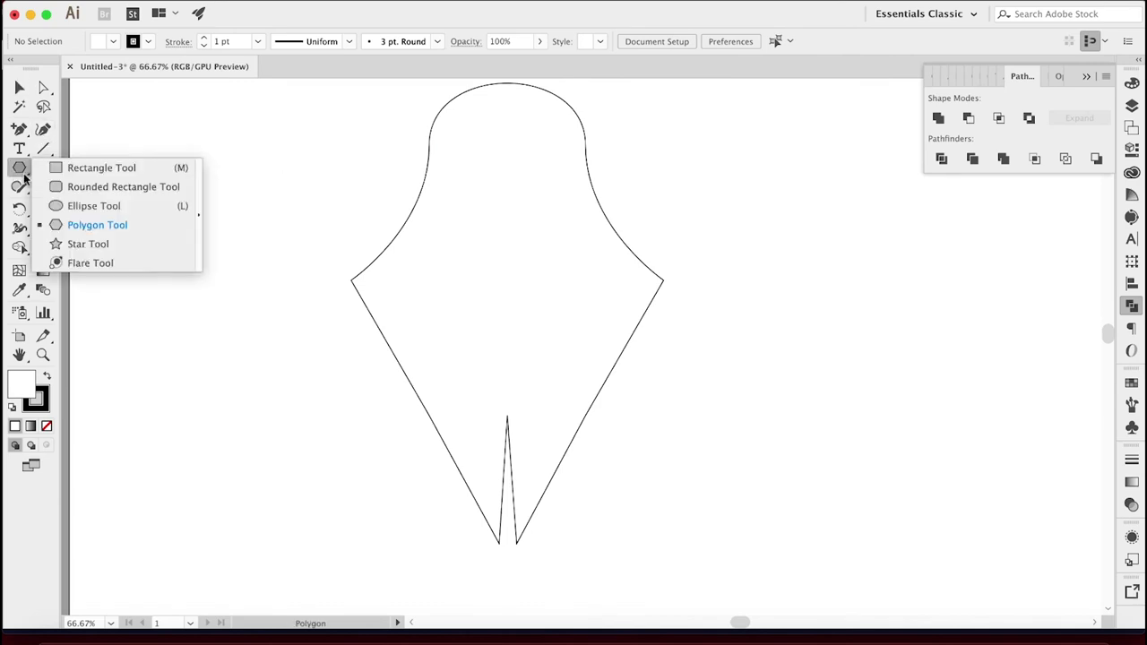
{"action": "left_click", "coordinate": [81, 207]}
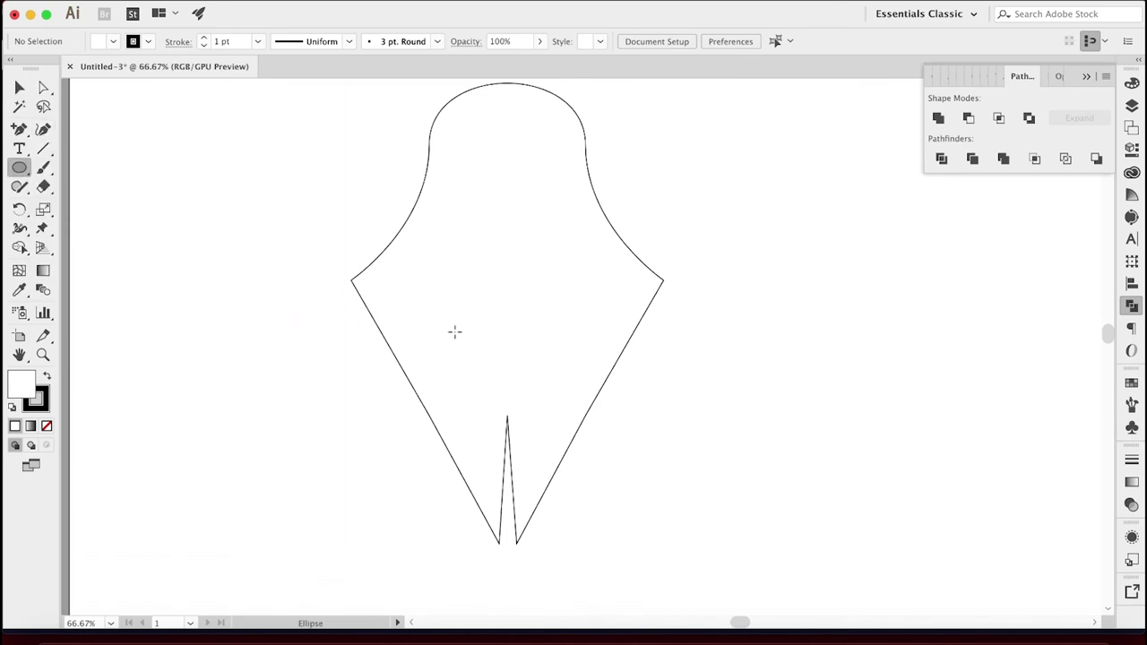
{"action": "left_click_drag", "start_coordinate": [508, 401], "coordinate": [526, 415]}
{"action": "key", "text": "v"}
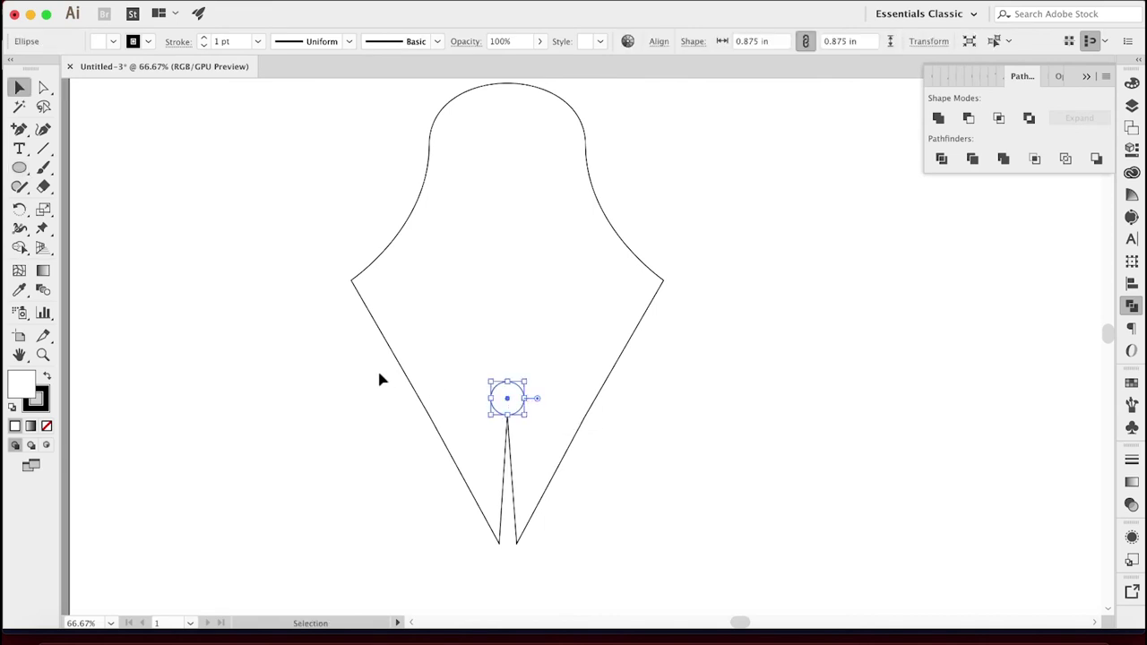
{"action": "key", "text": "super+shift+a"}
{"action": "key", "text": "super+y"}
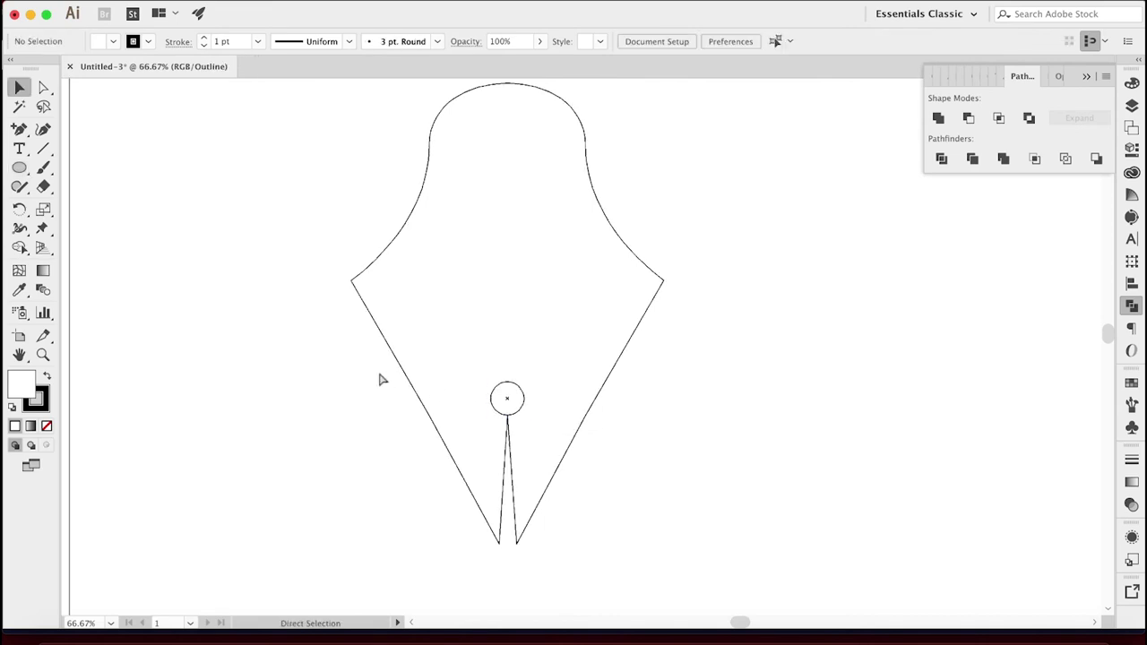
{"action": "key", "text": "super+y"}
- Make the nib solid black by swapping fill and stroke, then set its stroke to None
{"action": "left_click", "coordinate": [379, 328]}
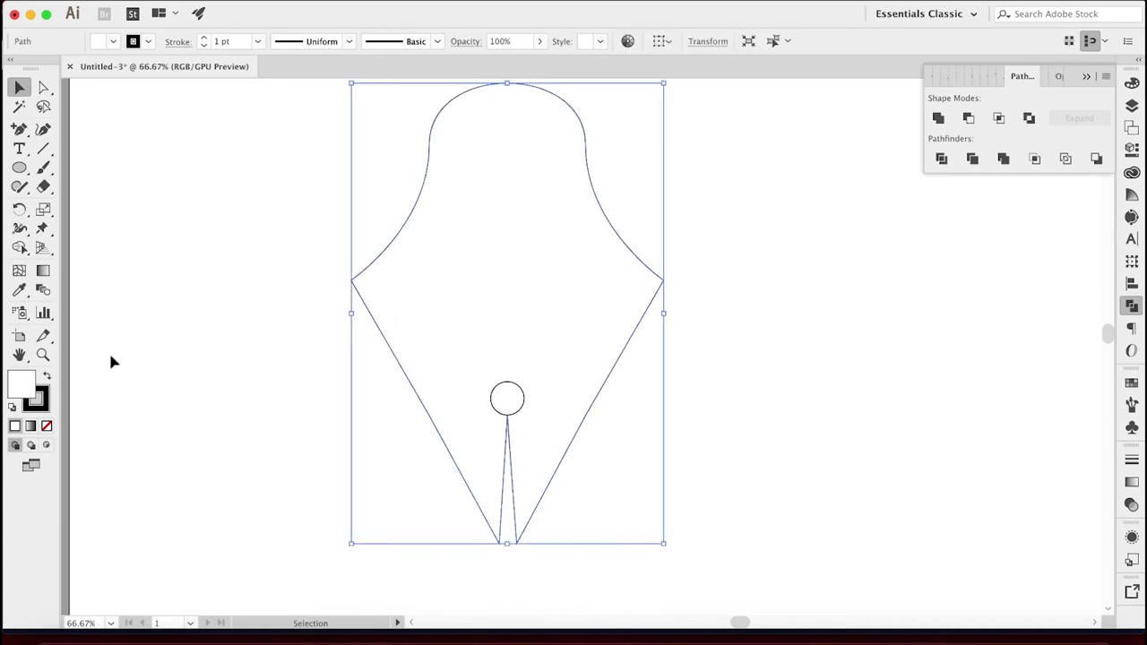
{"action": "left_click", "coordinate": [51, 376]}
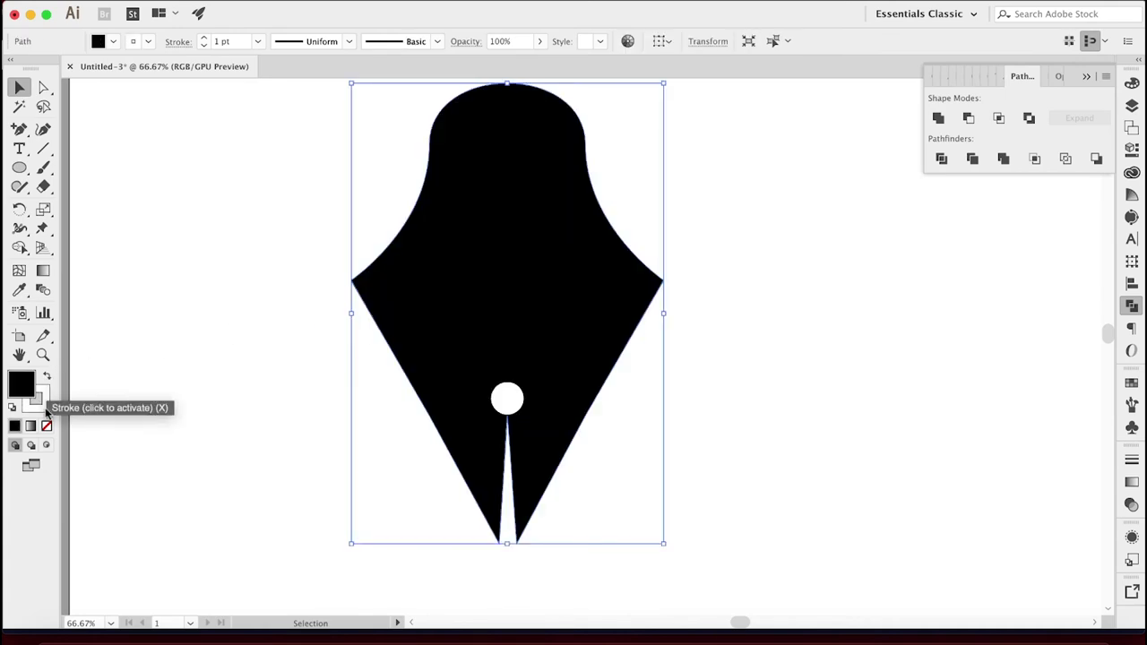
{"action": "left_click", "coordinate": [45, 408]}
{"action": "left_click", "coordinate": [47, 427]}
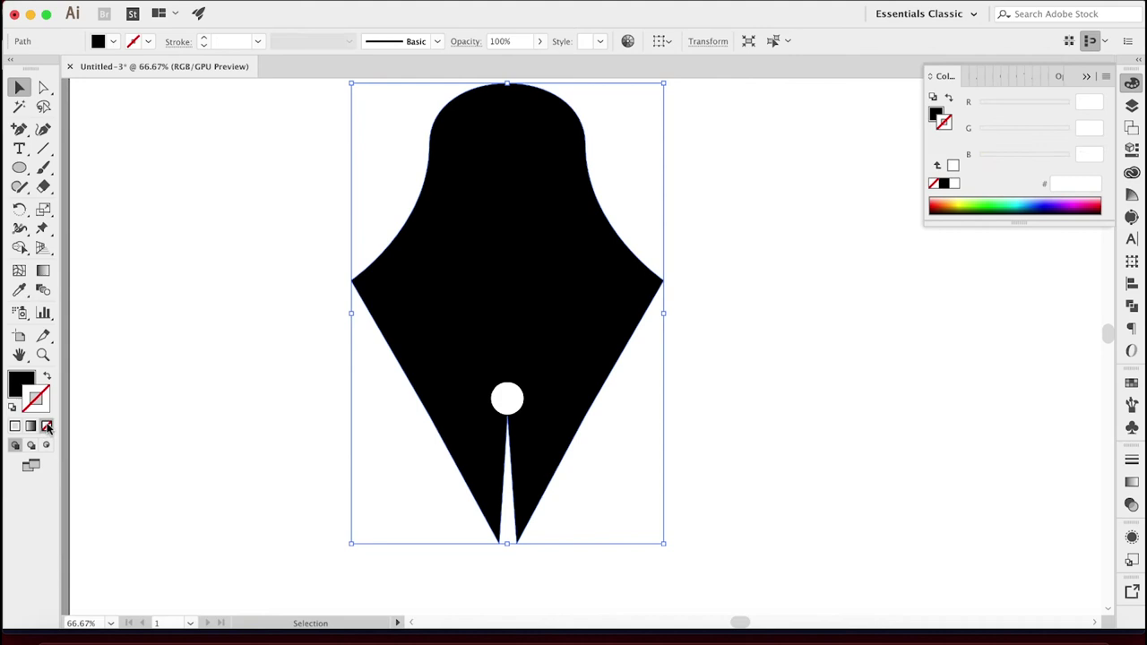
- Set the breather-hole circle's stroke to None, deselect, and zoom in on the nib's lower half
{"action": "left_click", "coordinate": [505, 402]}
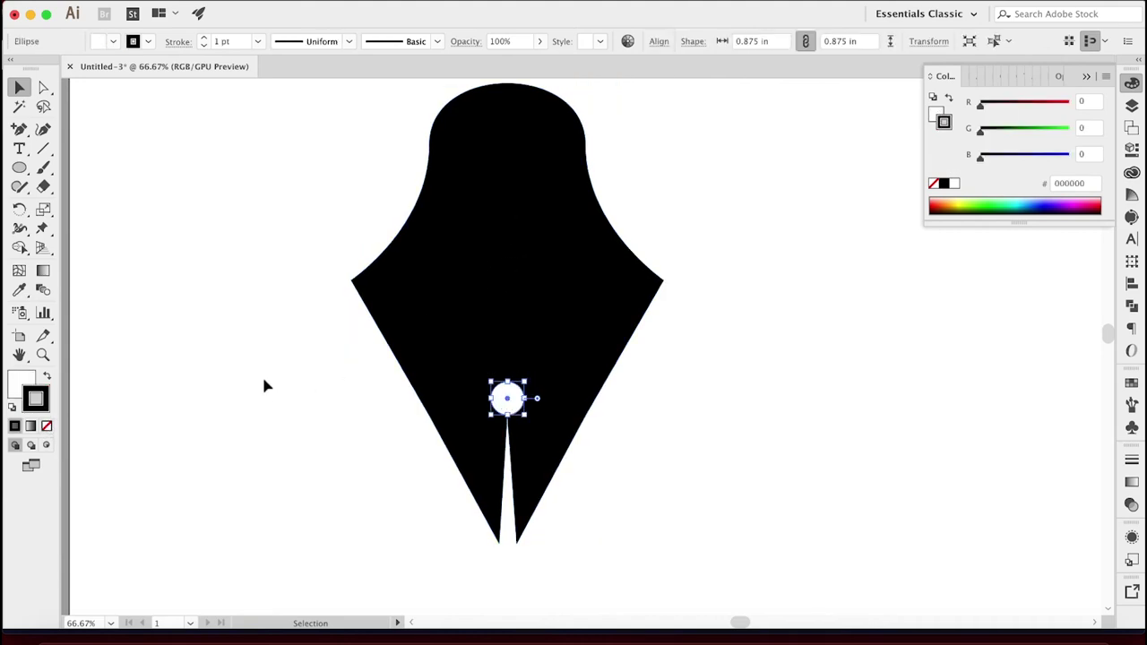
{"action": "left_click", "coordinate": [48, 426]}
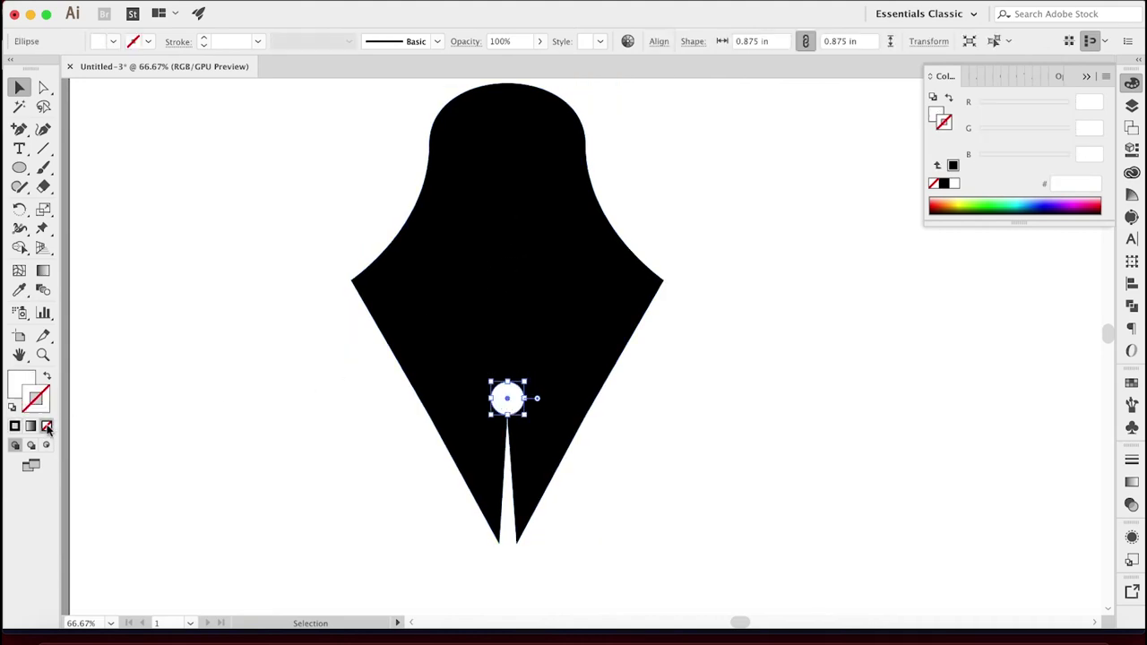
{"action": "left_click", "coordinate": [328, 430]}
{"action": "left_click", "coordinate": [470, 446]}
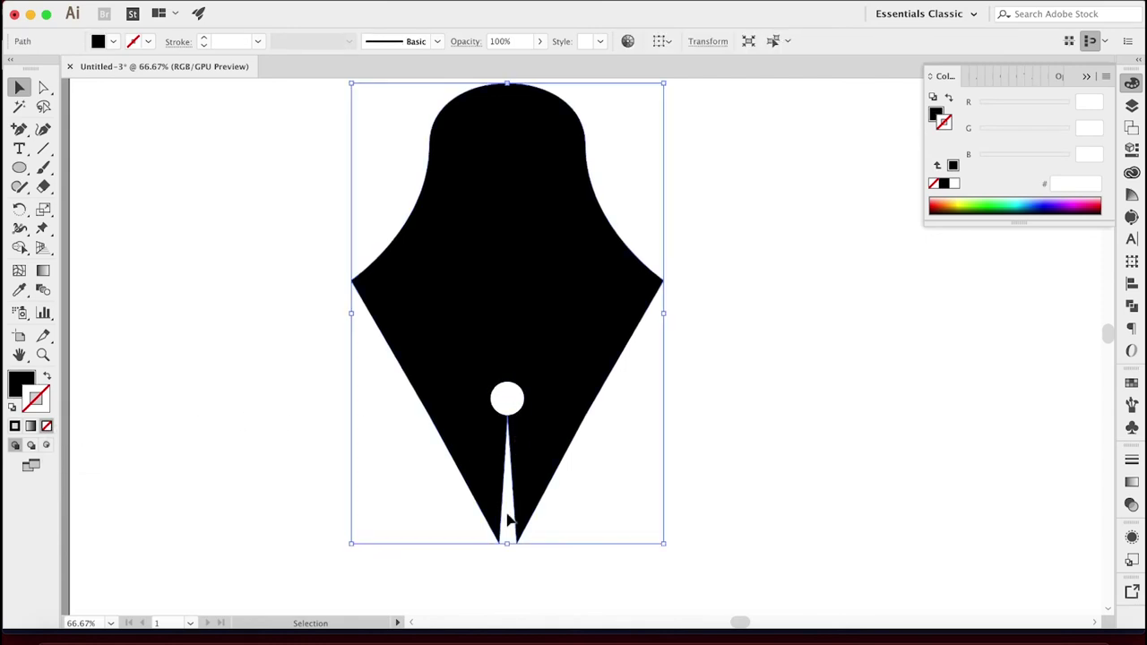
{"action": "left_click", "coordinate": [206, 308]}
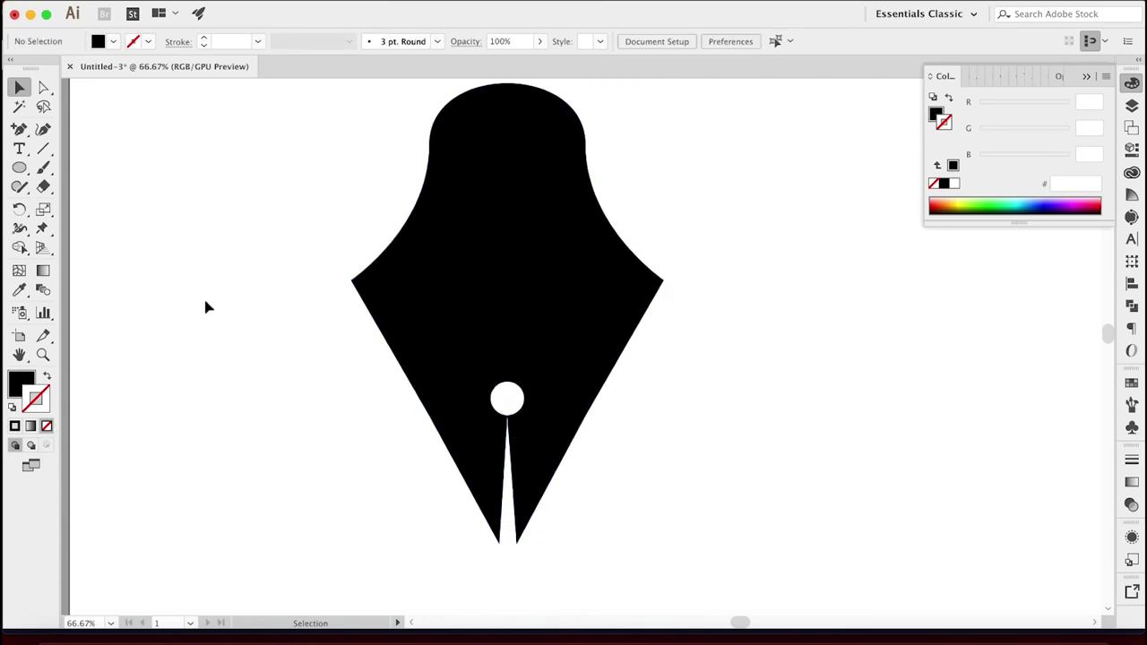
{"action": "key", "text": "super+equal"}
- Add an anchor point at the slit's top, zoom in closely and switch to Outline view
{"action": "scroll", "coordinate": [203, 295], "scroll_direction": "down", "scroll_amount": 5}
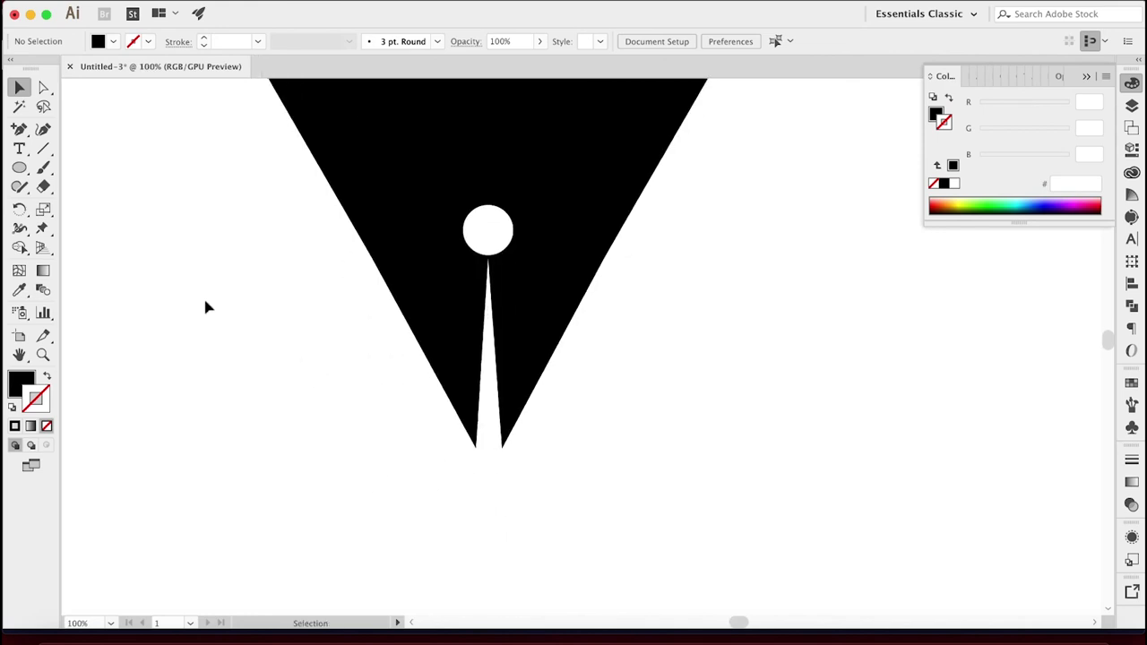
{"action": "left_click_drag", "start_coordinate": [19, 128], "coordinate": [64, 150]}
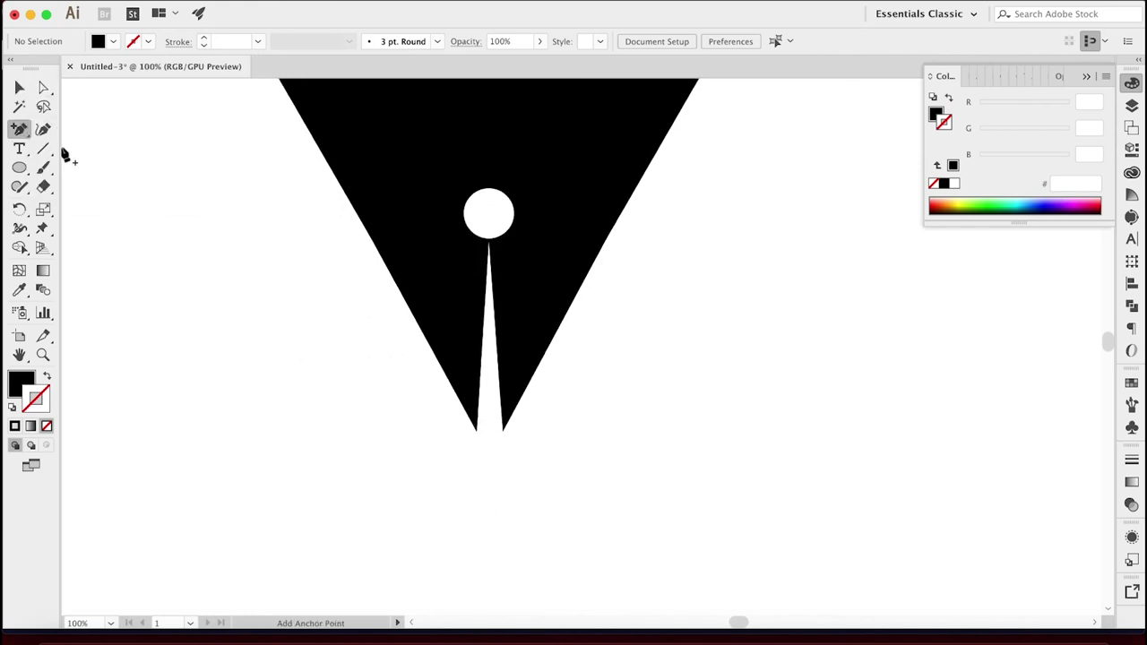
{"action": "left_click", "coordinate": [488, 258]}
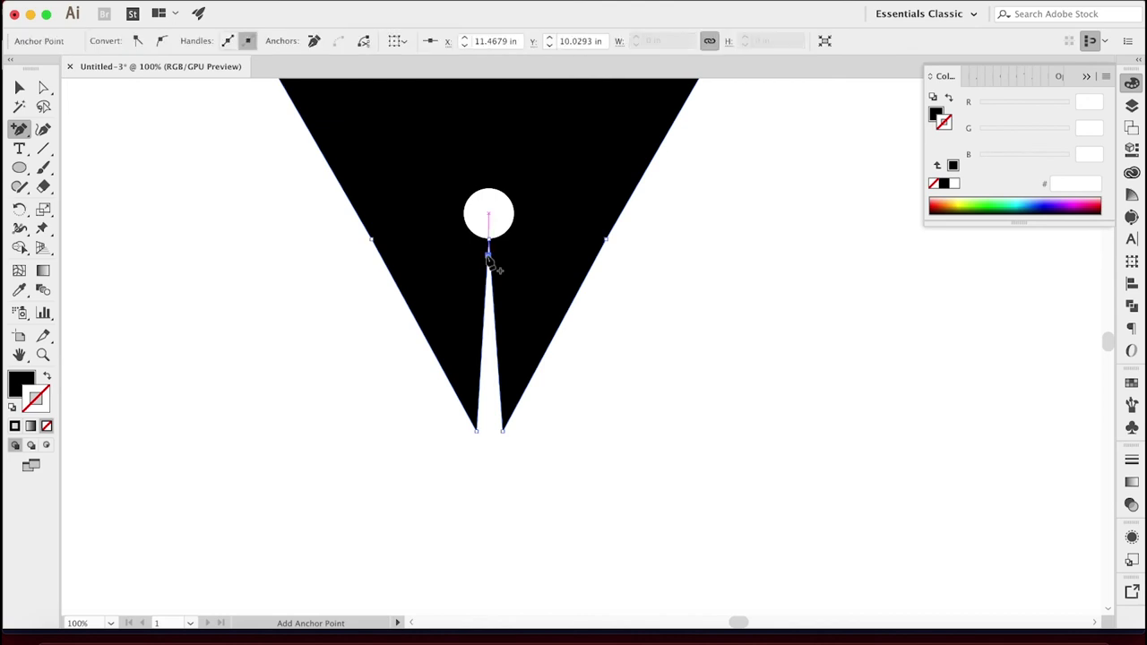
{"action": "key", "text": "super+equal"}
{"action": "key", "text": "super+equal"}
{"action": "key", "text": "super+equal"}
{"action": "key", "text": "super+equal"}
{"action": "key", "text": "super+equal"}
{"action": "key", "text": "super+equal"}
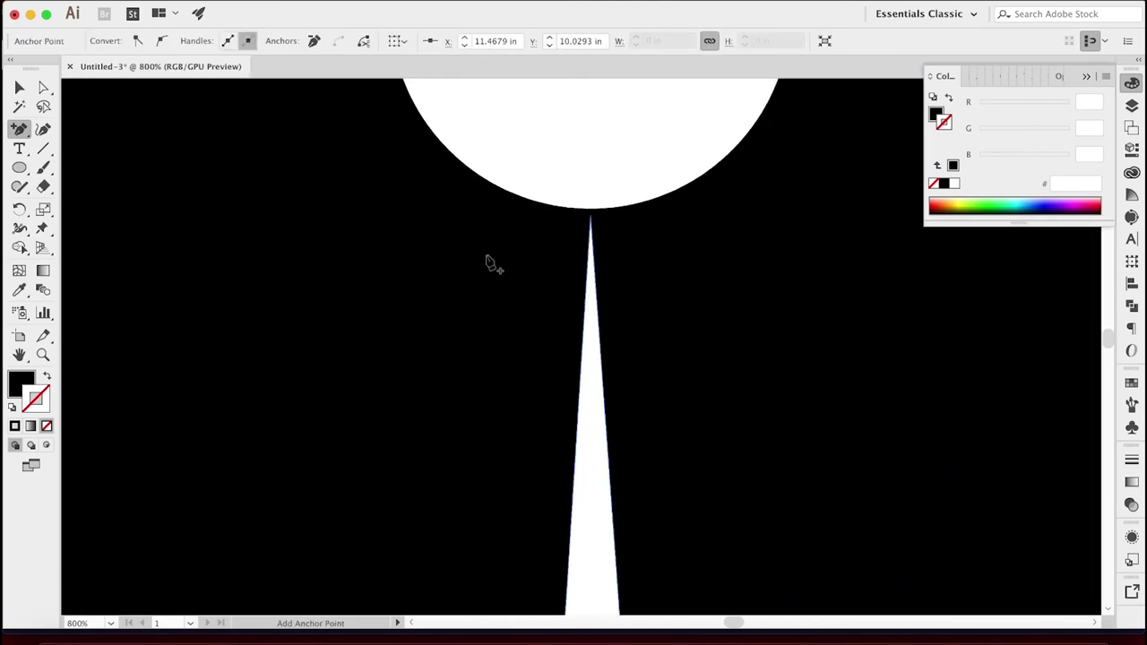
{"action": "key", "text": "super+y"}
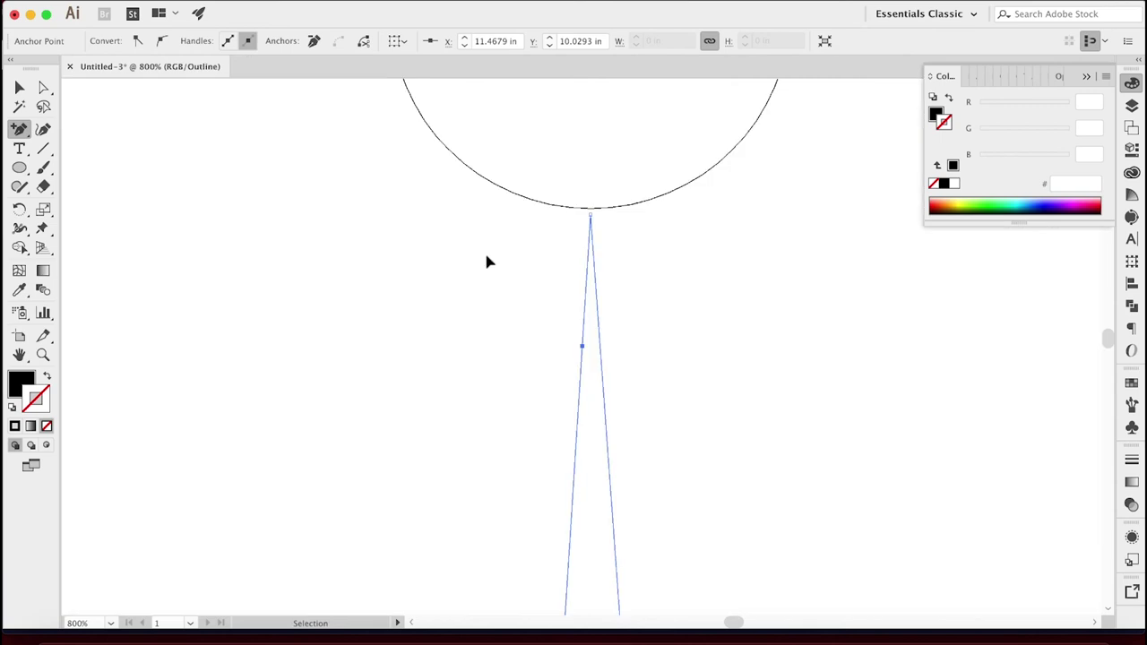
- Add an anchor on the slit's right edge, try dragging that segment upward, then undo it
{"action": "left_click", "coordinate": [600, 346]}
{"action": "left_click", "coordinate": [43, 86]}
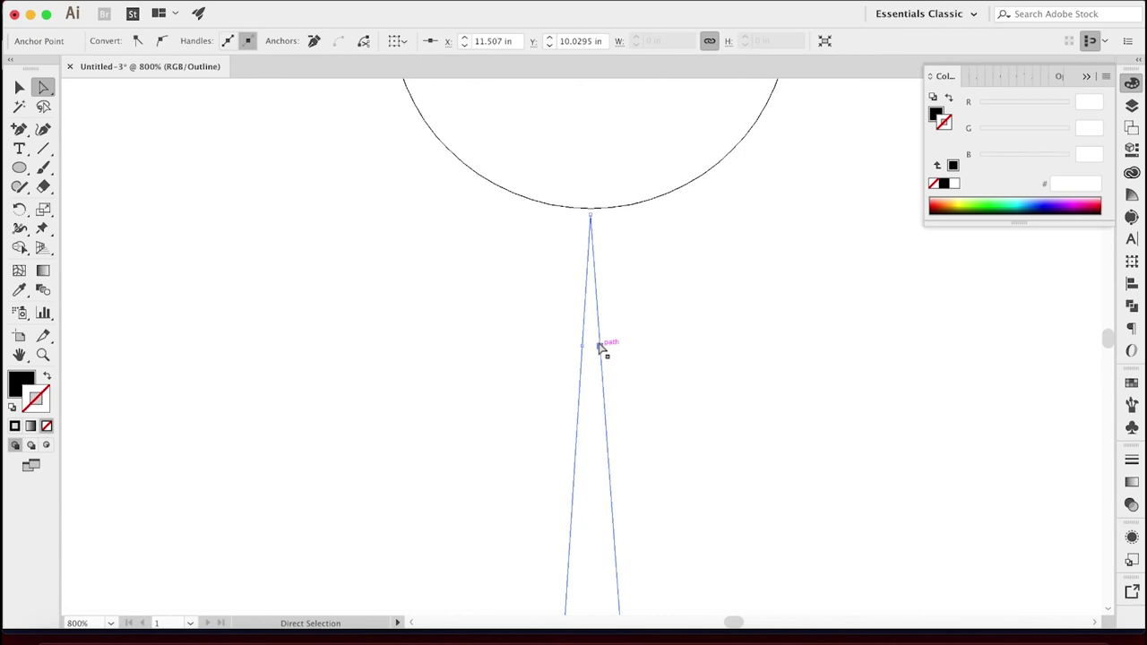
{"action": "left_click_drag", "start_coordinate": [599, 348], "coordinate": [601, 221]}
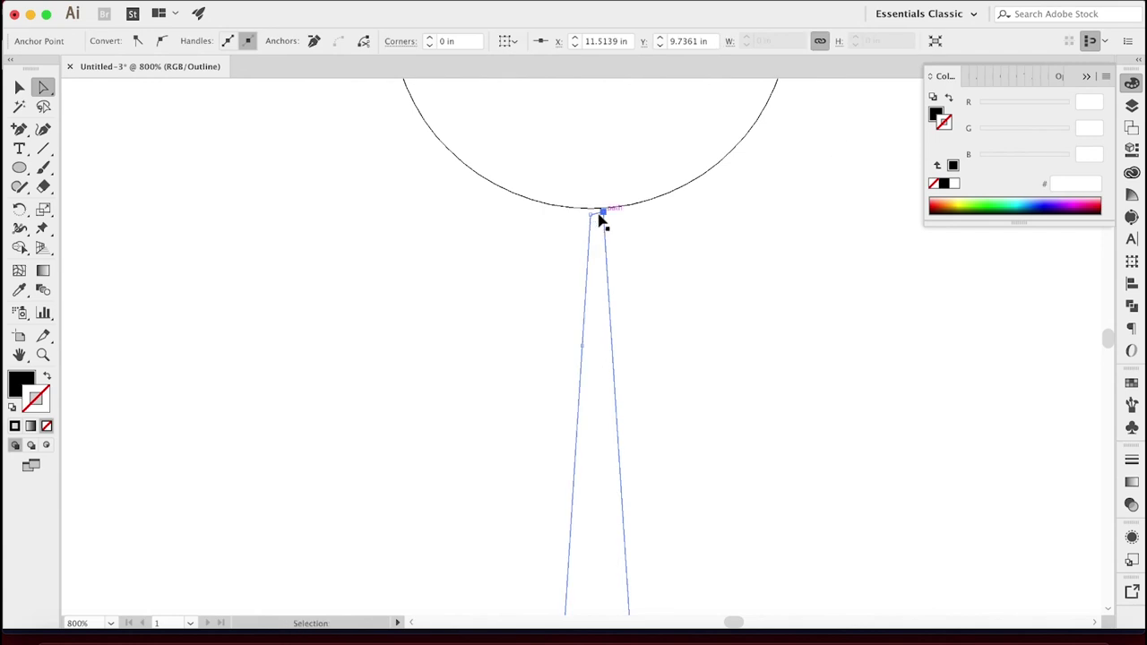
{"action": "key", "text": "super+z"}
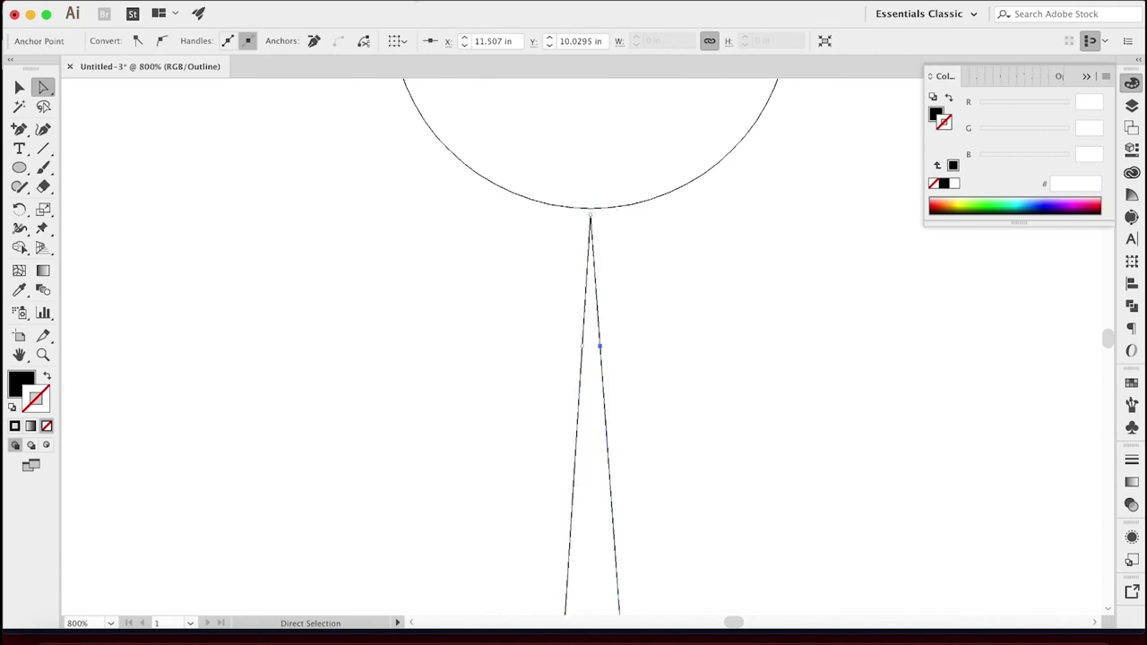
- Turn off Snap to Pixel and drag the slit's middle anchor up toward the circle
{"action": "left_click", "coordinate": [395, 0]}
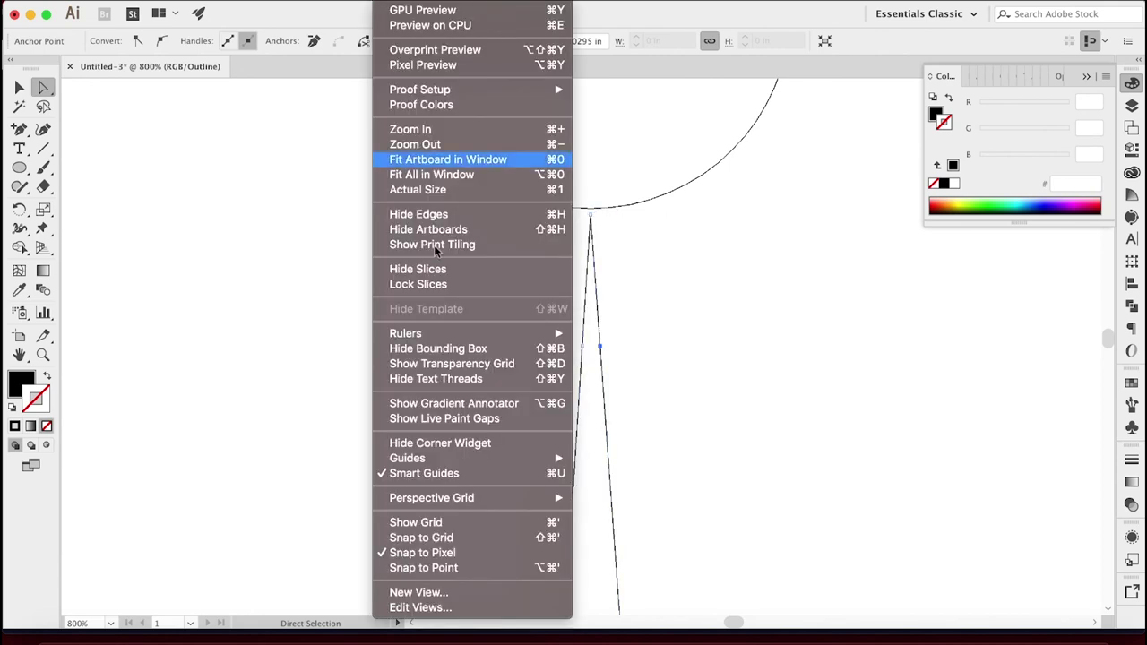
{"action": "left_click", "coordinate": [468, 551]}
{"action": "left_click_drag", "start_coordinate": [600, 347], "coordinate": [607, 220]}
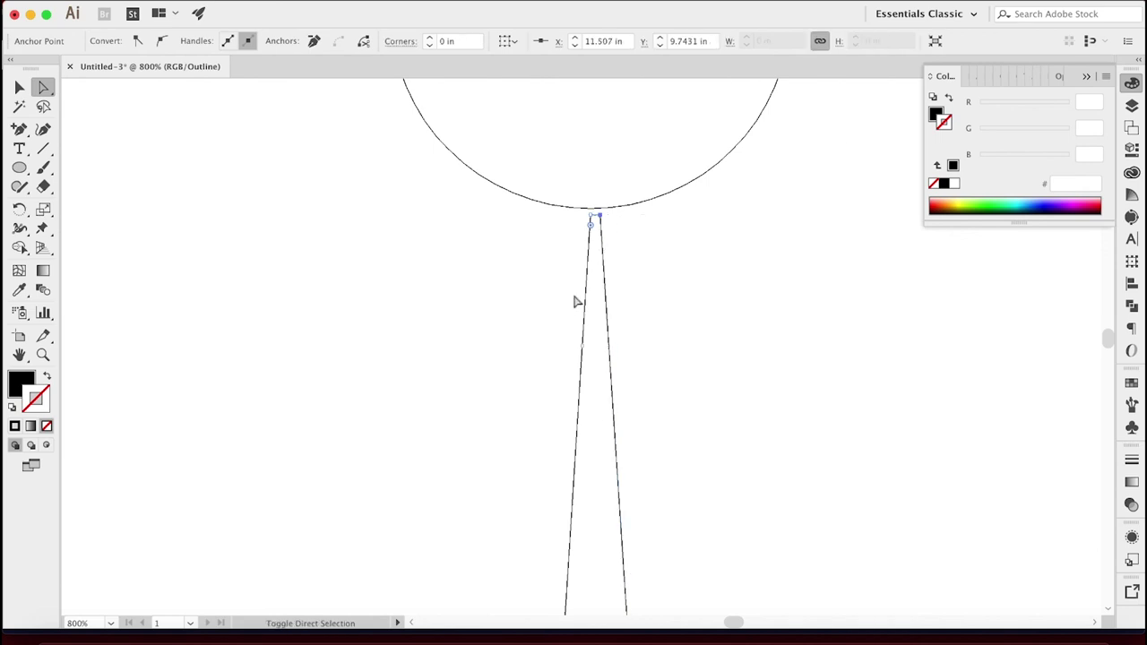
{"action": "left_click_drag", "start_coordinate": [584, 372], "coordinate": [586, 351]}
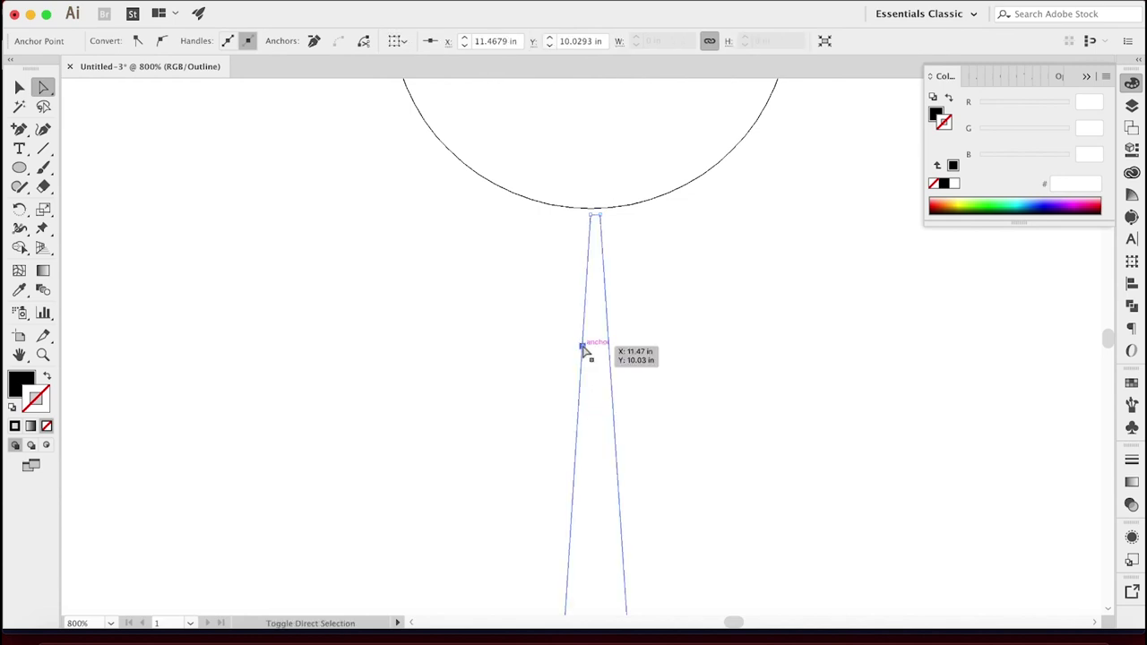
- Pull the slit's left and right top anchors up to the circle's bottom, forming a flat end
{"action": "key", "text": "super+shift+a"}
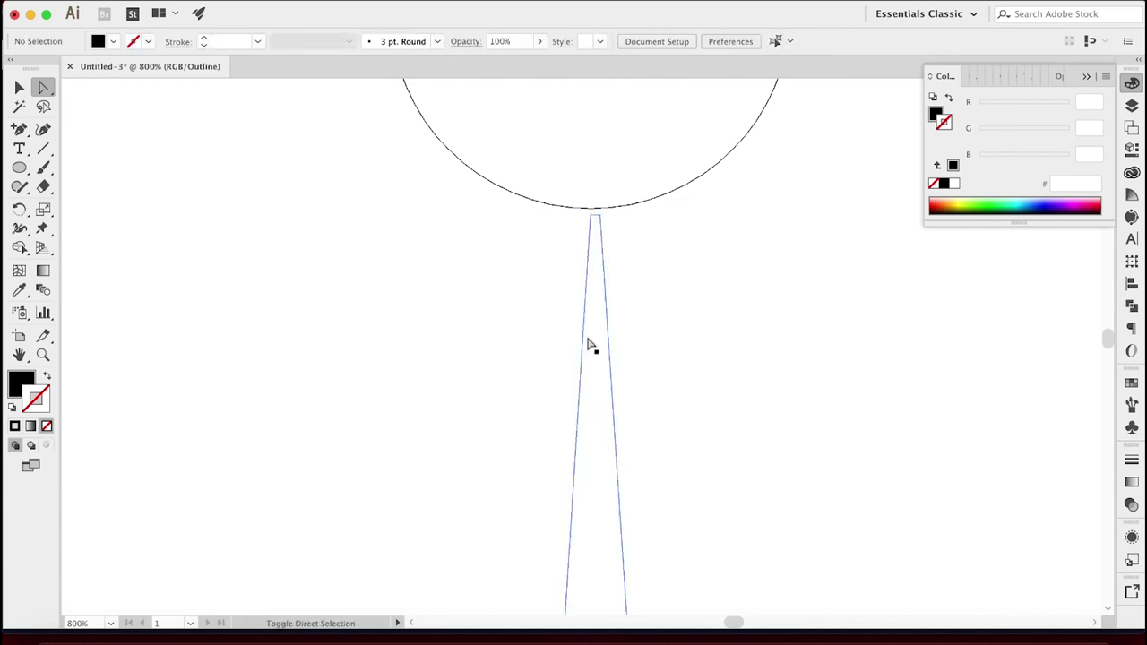
{"action": "left_click", "coordinate": [583, 348]}
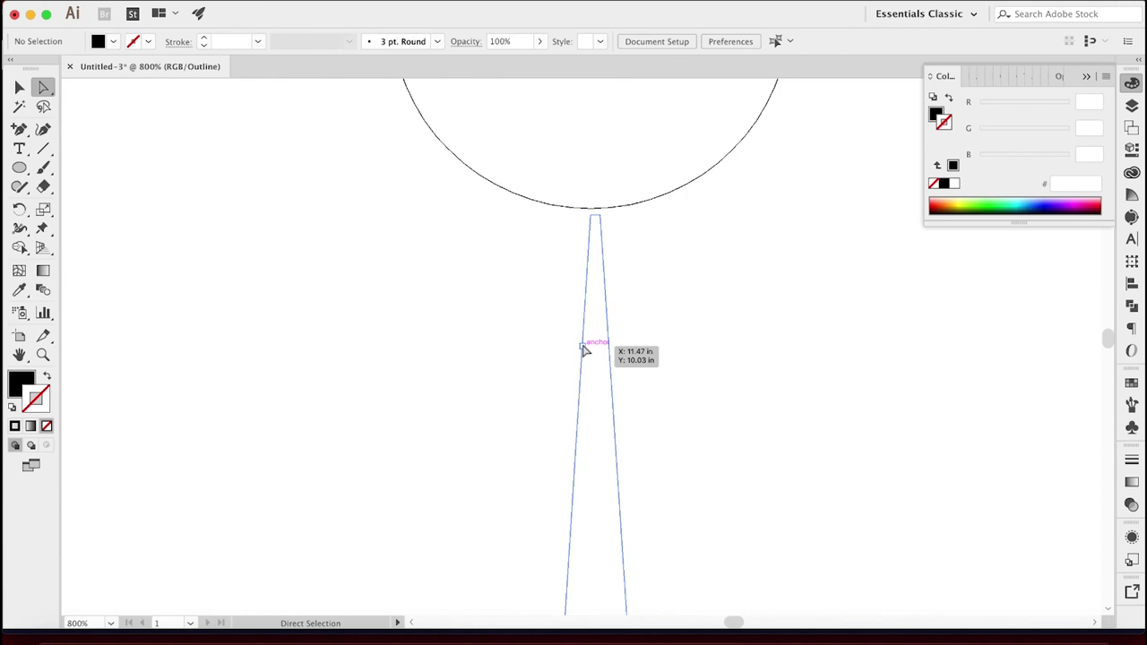
{"action": "left_click", "coordinate": [583, 251]}
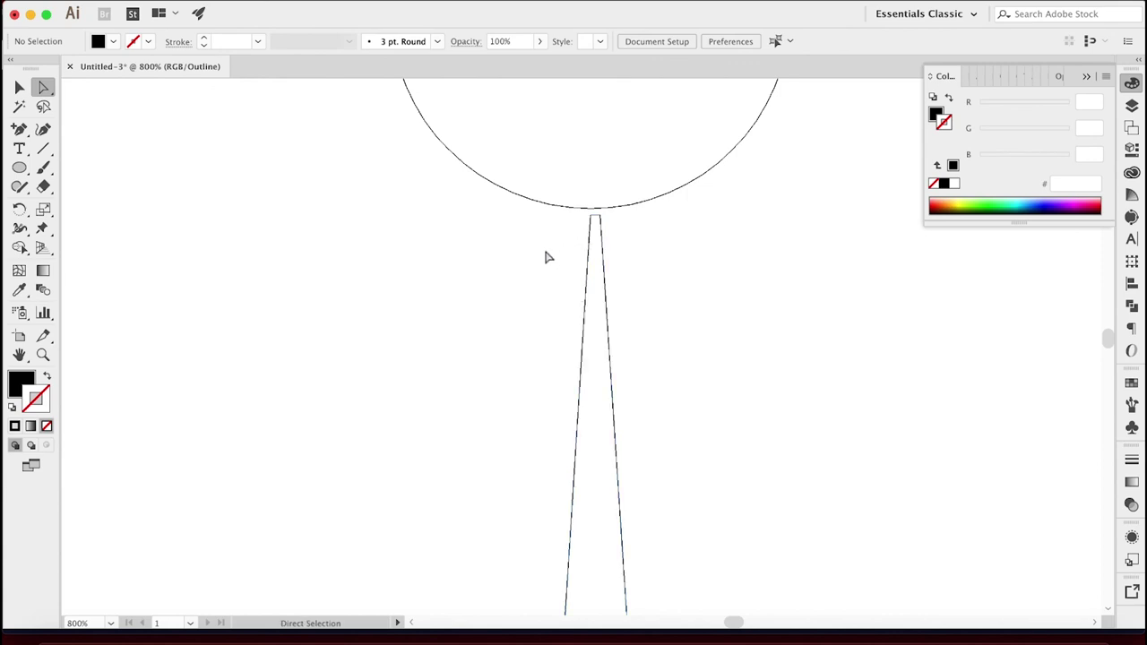
{"action": "left_click_drag", "start_coordinate": [580, 339], "coordinate": [584, 219]}
{"action": "left_click_drag", "start_coordinate": [603, 352], "coordinate": [600, 220]}
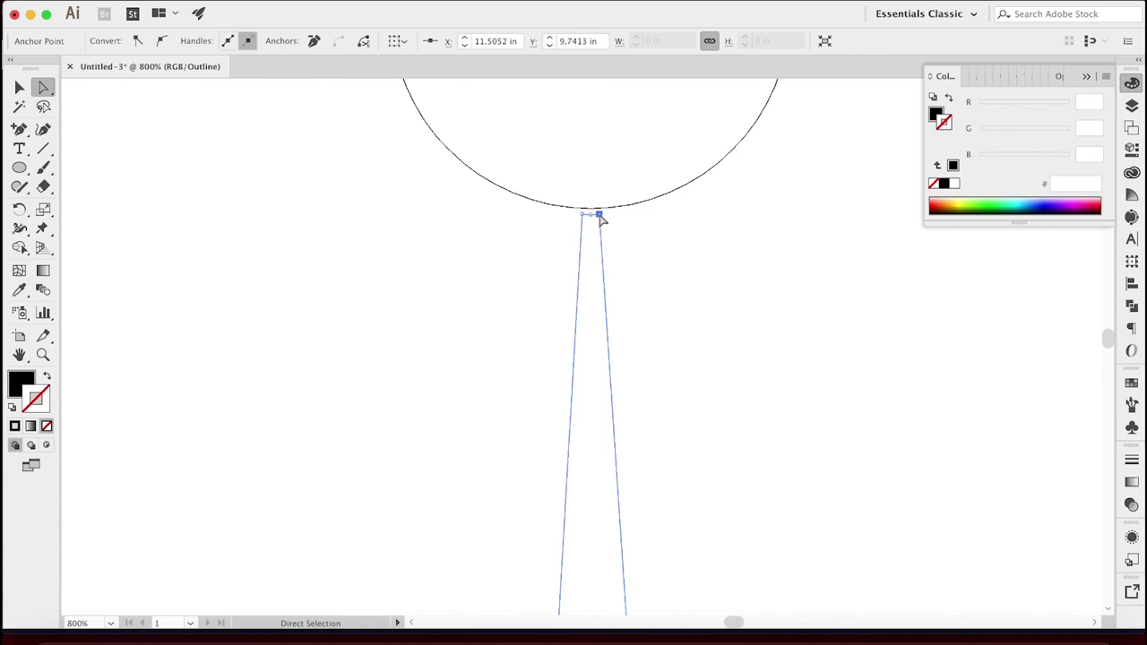
- Deselect, zoom out from the slit and return to the filled GPU Preview
{"action": "key", "text": "v"}
{"action": "left_click", "coordinate": [585, 320]}
{"action": "key", "text": "super+minus"}
{"action": "key", "text": "super+minus"}
{"action": "key", "text": "super+minus"}
{"action": "key", "text": "super+minus"}
{"action": "key", "text": "super+minus"}
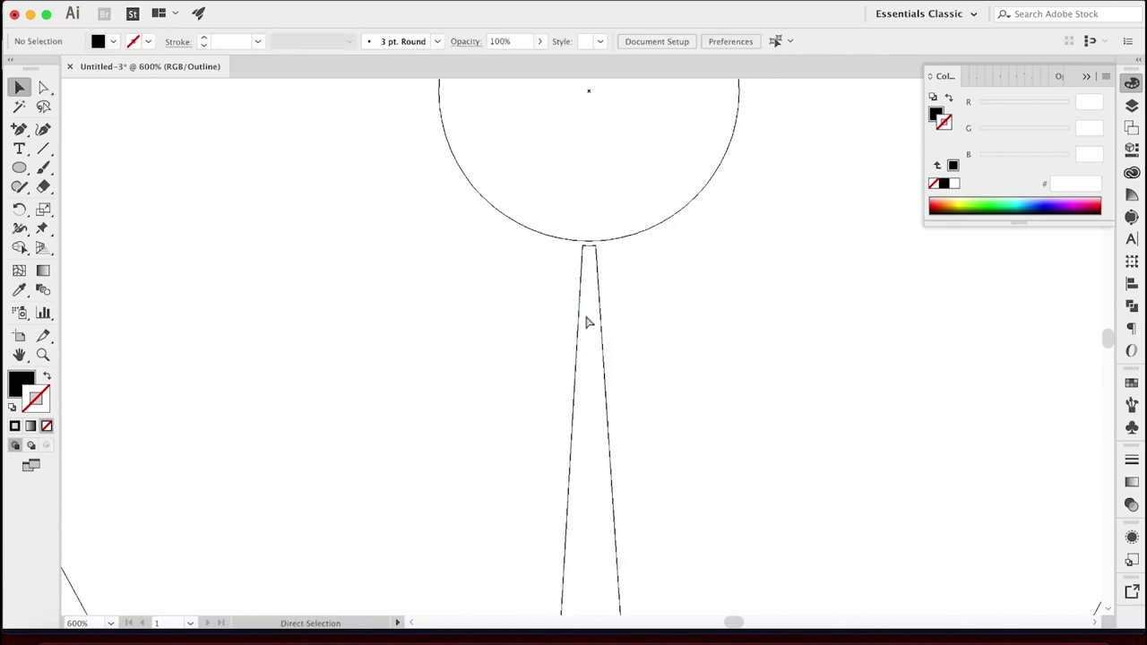
{"action": "key", "text": "super+y"}
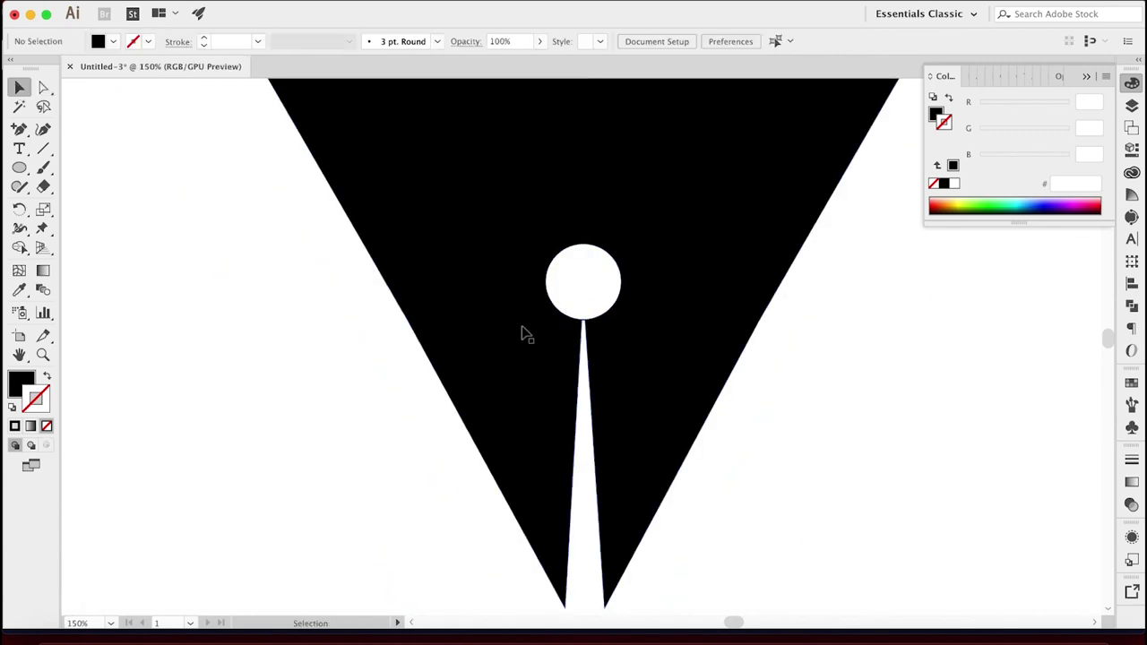
- Nudge the white circle a few pixels down onto the slit's flat top and view the whole artboard
{"action": "left_click", "coordinate": [448, 367]}
{"action": "left_click", "coordinate": [578, 280]}
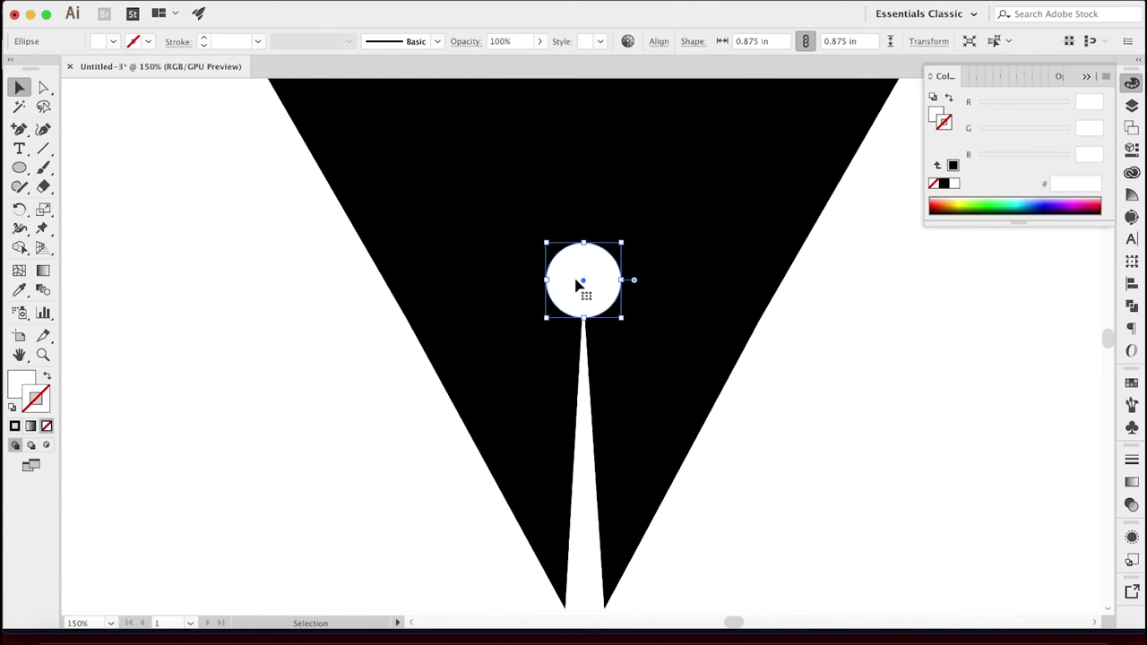
{"action": "left_click_drag", "start_coordinate": [577, 276], "coordinate": [577, 280]}
{"action": "left_click", "coordinate": [318, 346]}
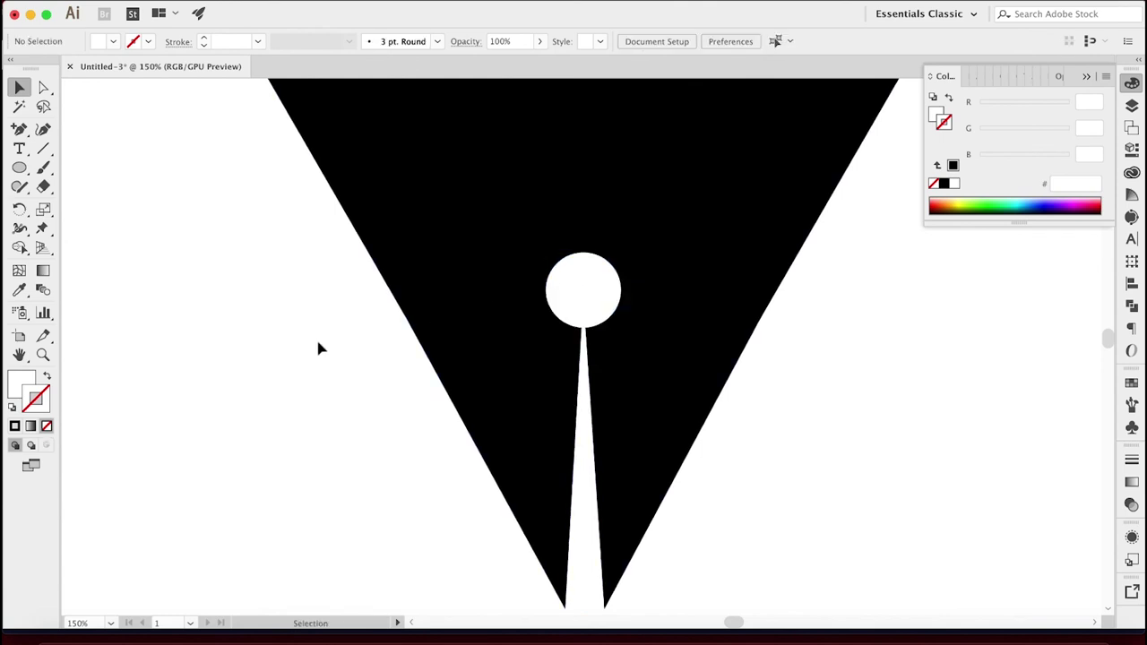
{"action": "key", "text": "super+minus"}
{"action": "key", "text": "super+minus"}
{"action": "key", "text": "super+minus"}
{"action": "key", "text": "super+minus"}
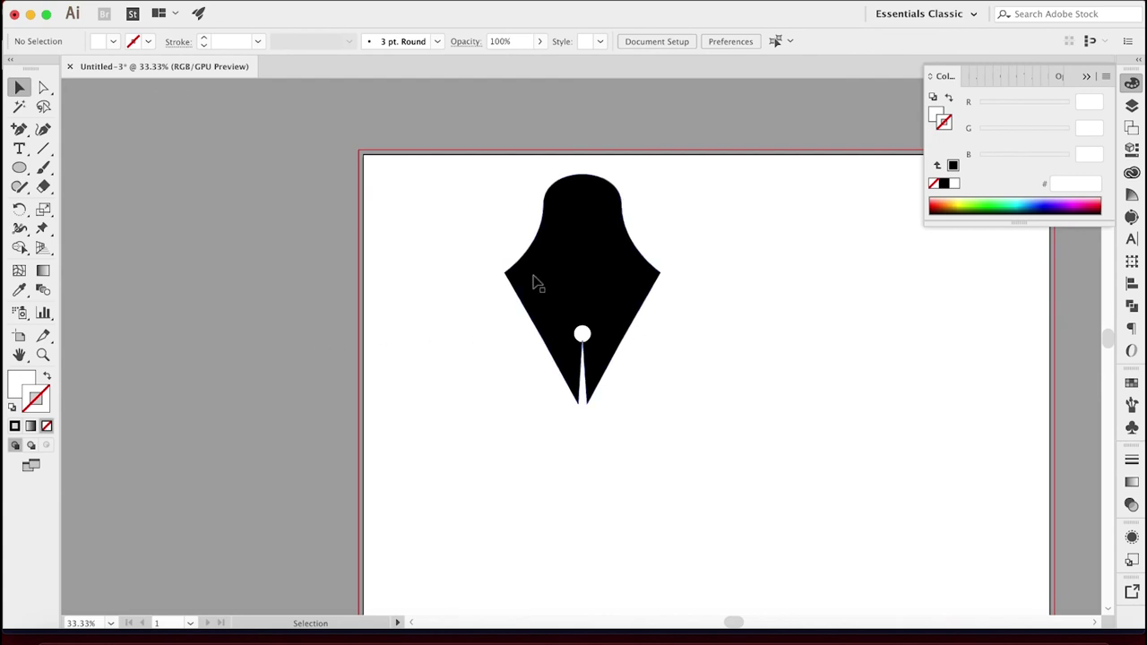
- Select the nib and circle together and drag them down-right toward the artboard centre
{"action": "left_click_drag", "start_coordinate": [431, 248], "coordinate": [678, 367]}
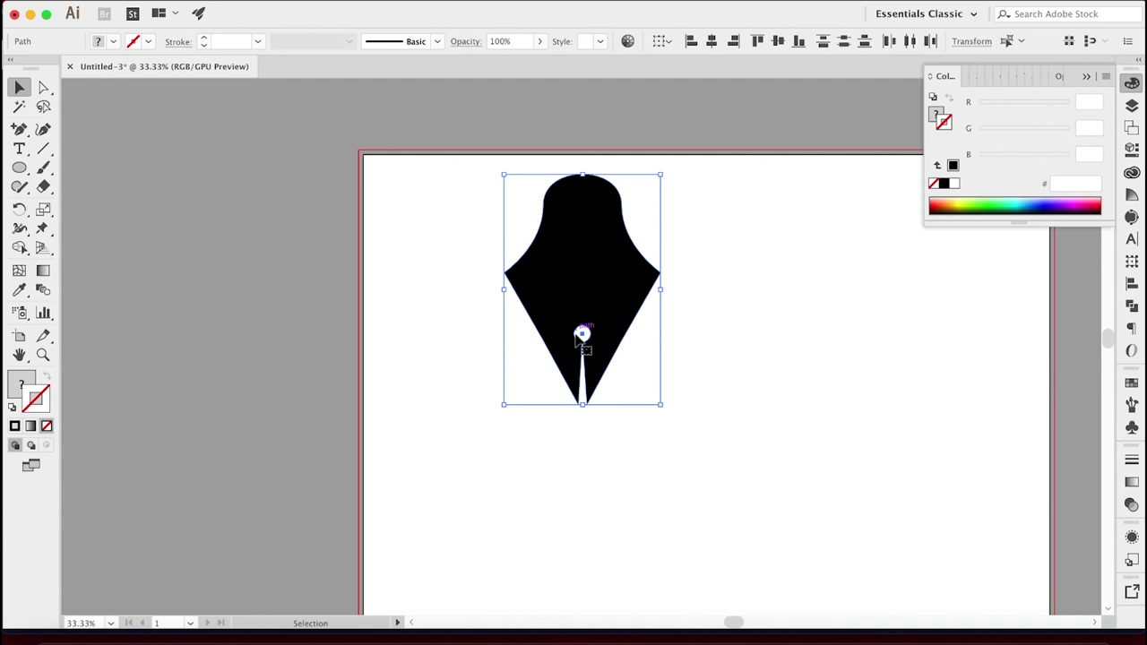
{"action": "left_click_drag", "start_coordinate": [588, 280], "coordinate": [709, 417]}
{"action": "left_click", "coordinate": [878, 301]}
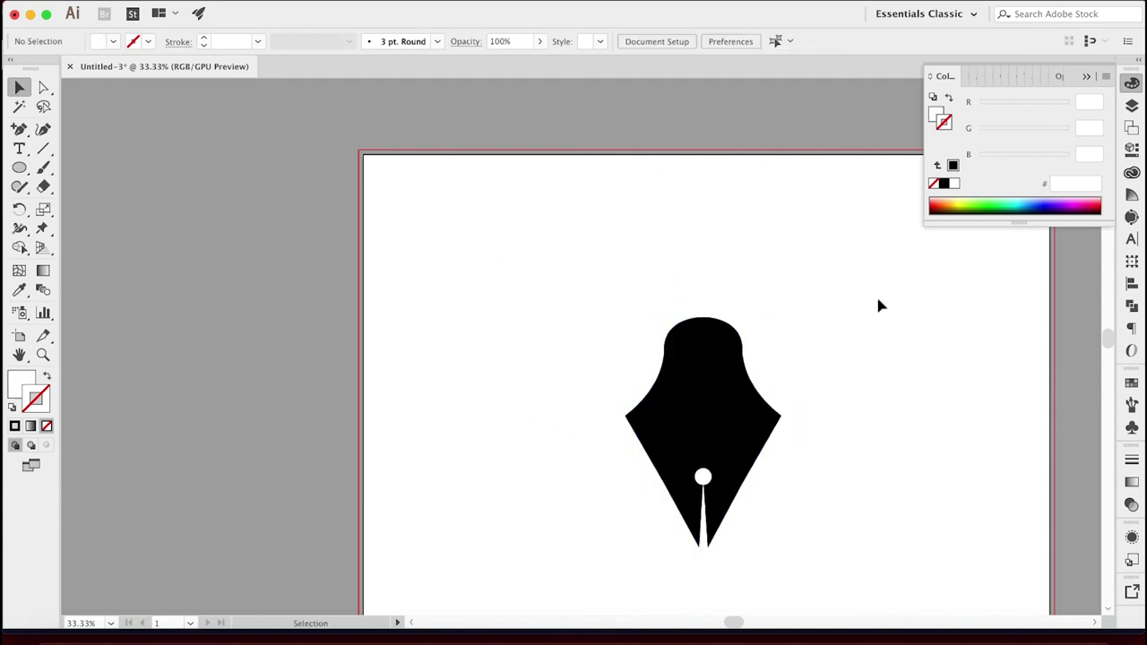
- Try deleting the nib's right-corner anchor with the Delete Anchor Point Tool, then undo it
{"action": "left_click_drag", "start_coordinate": [19, 129], "coordinate": [70, 171]}
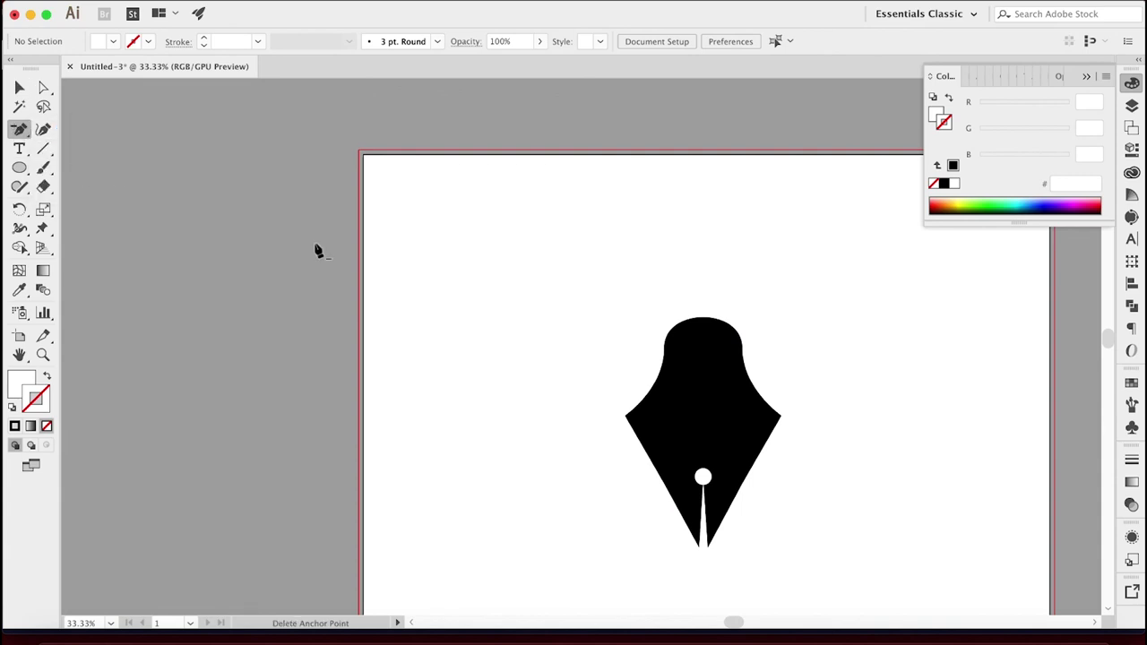
{"action": "left_click", "coordinate": [781, 418]}
{"action": "key", "text": "super+z"}
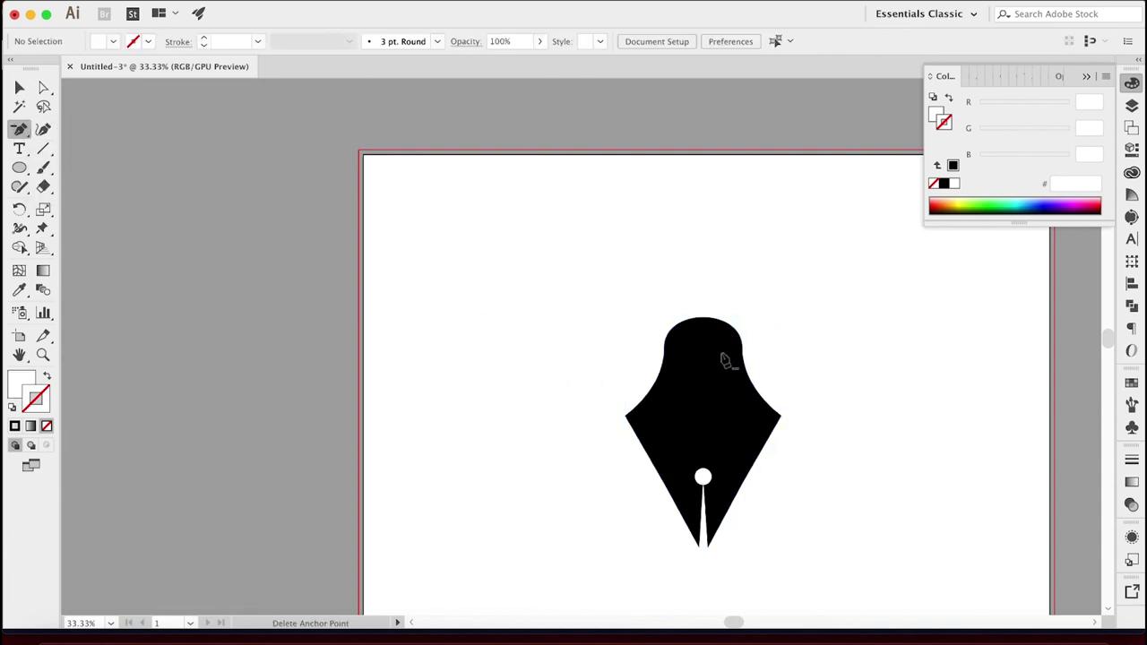